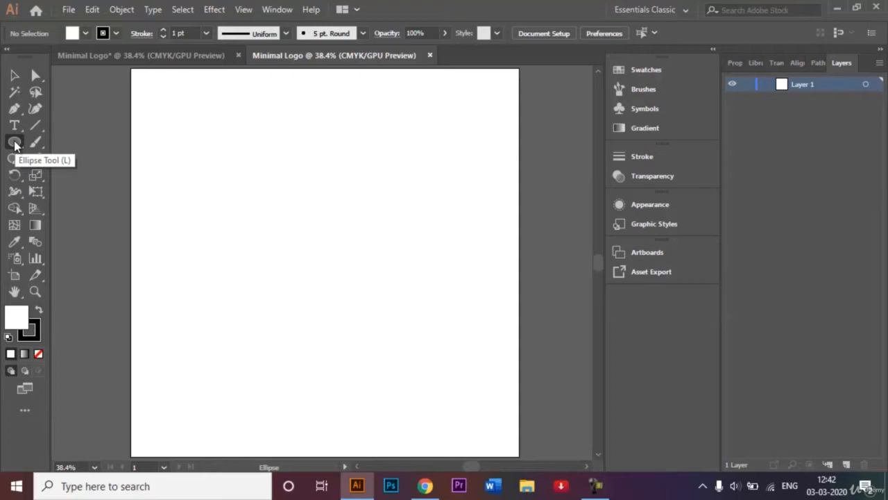
Switch to the Ellipse tool with fill set to None and a 20 pt stroke weight.
click(14, 142)
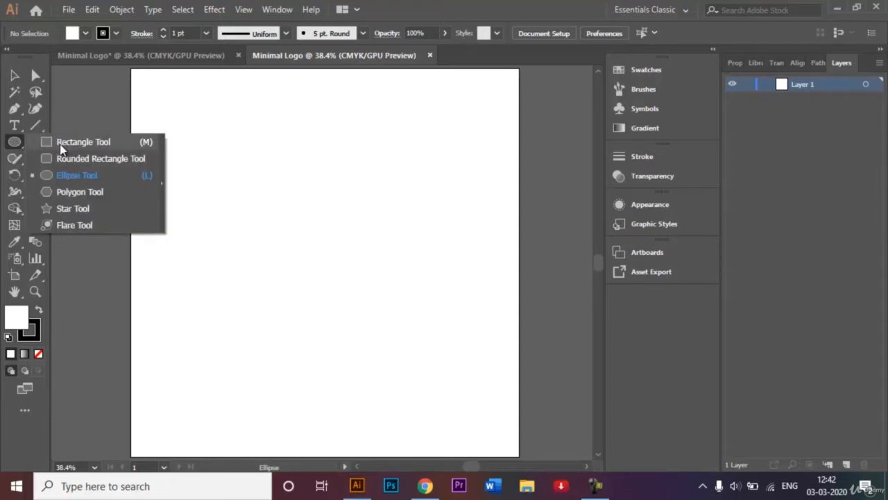
click(74, 180)
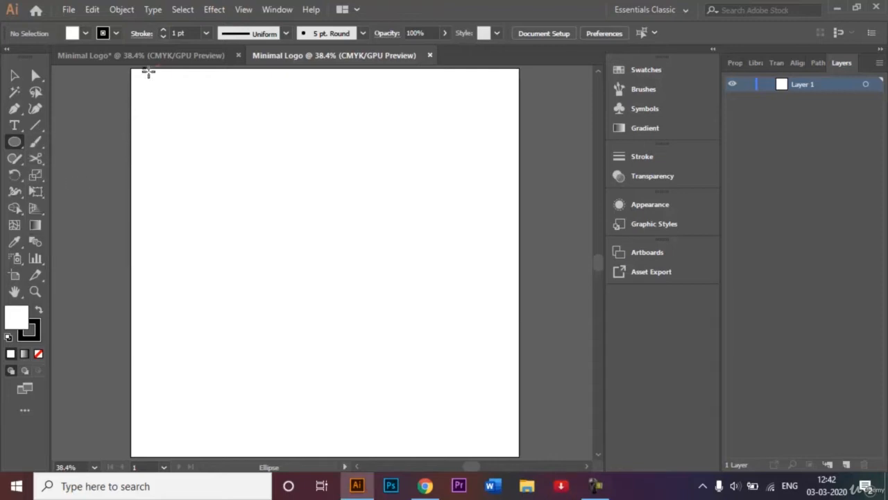
click(40, 353)
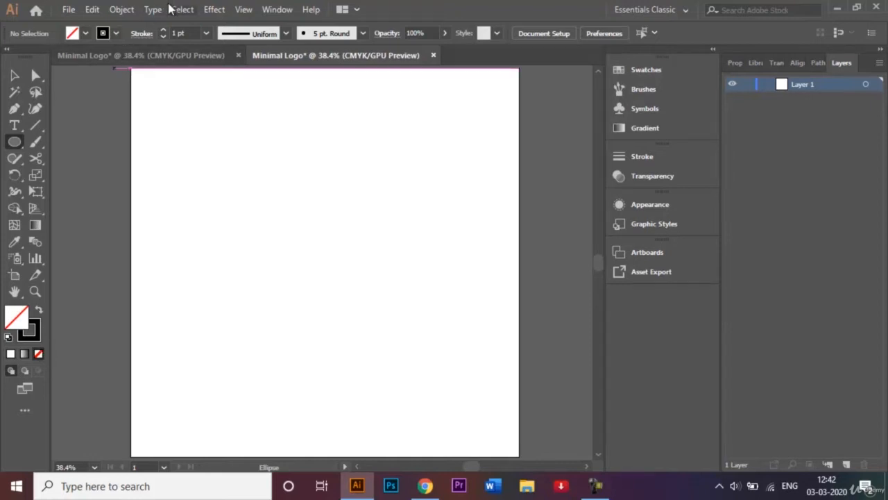
click(177, 32)
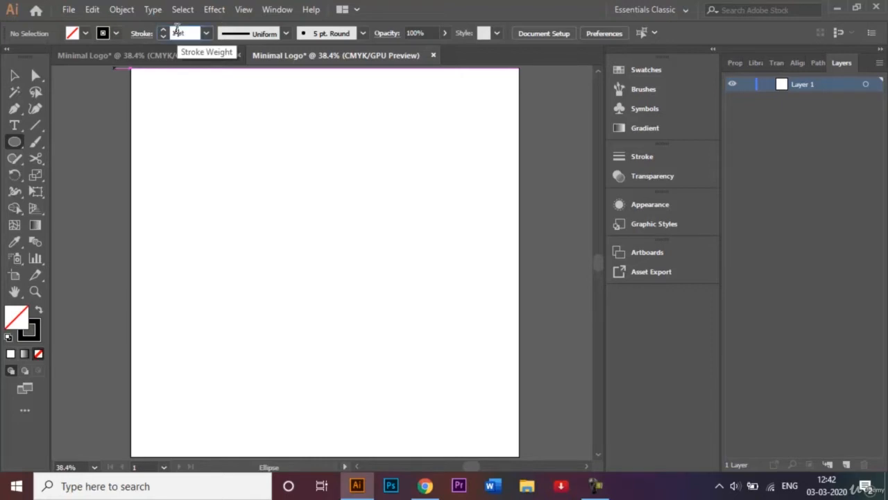
key(BackSpace)
key(BackSpace)
click(206, 34)
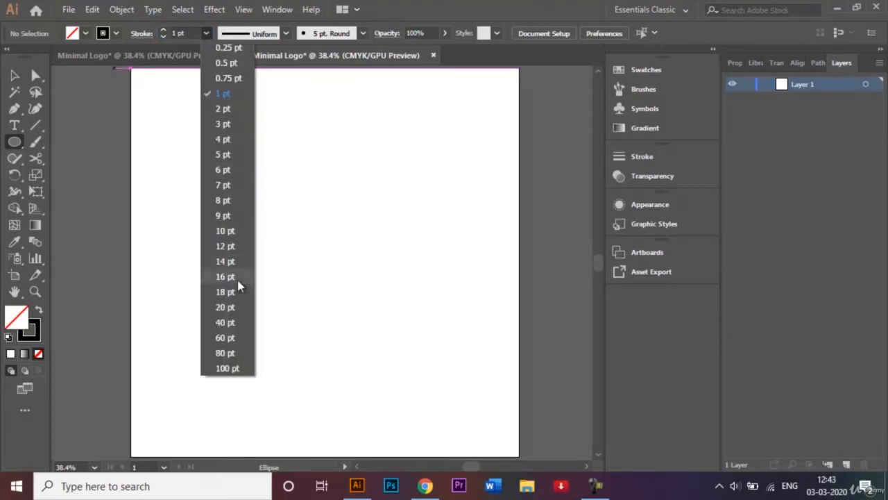
click(235, 310)
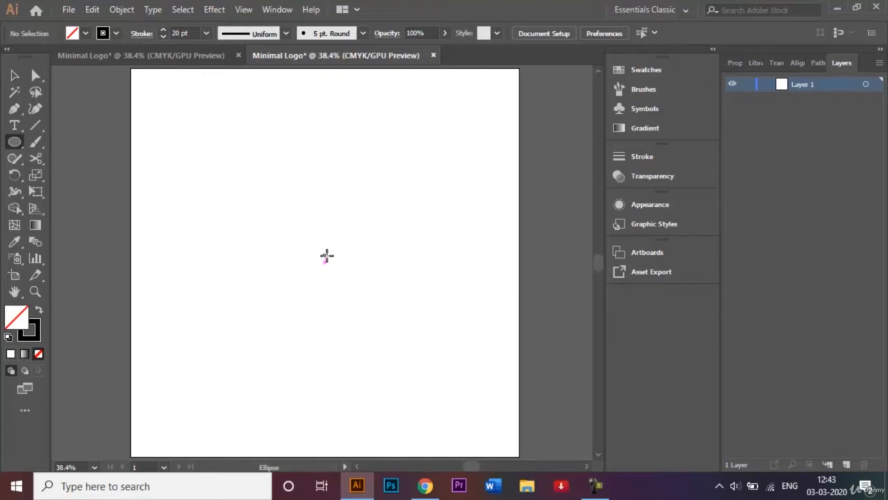
Turn Smart Guides off in the View menu.
click(247, 10)
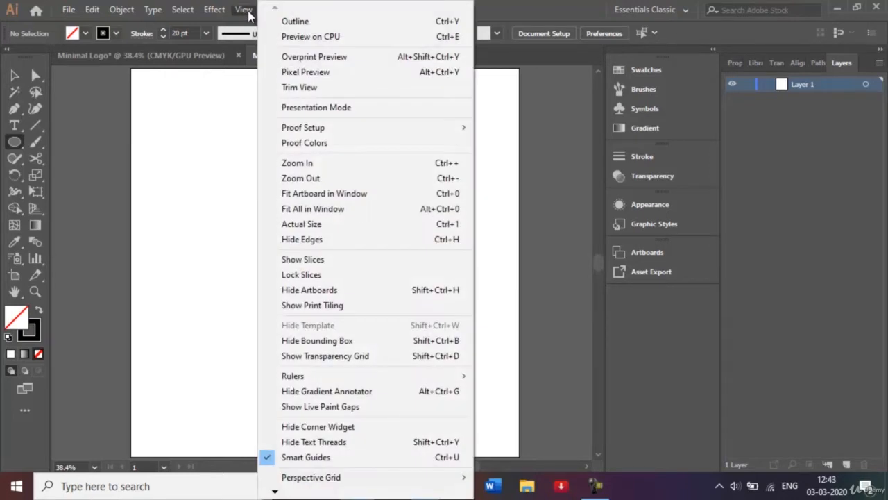
click(365, 457)
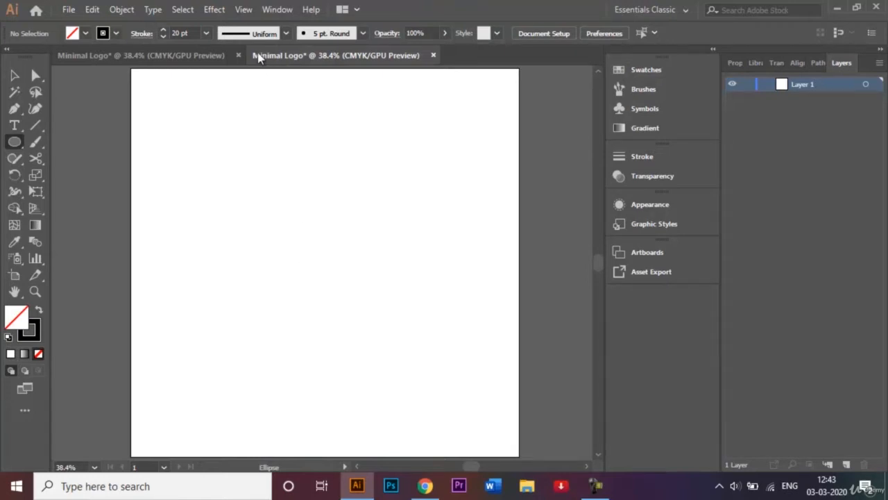
click(242, 10)
Re-enable Smart Guides, drag a 20 pt black circle from the artboard centre, then deselect it.
click(308, 458)
click(324, 262)
click(462, 268)
mouse_move(325, 262)
mouse_down()
mouse_move(414, 340)
mouse_move(404, 331)
mouse_up()
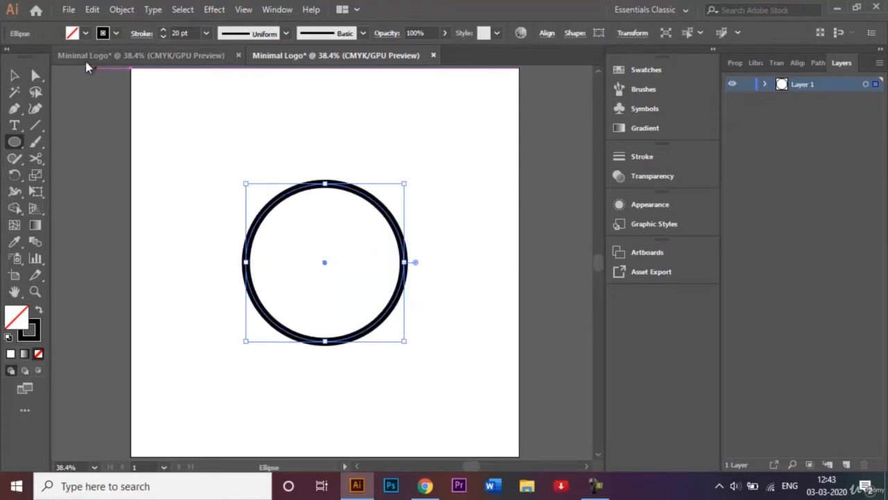
click(14, 76)
click(174, 113)
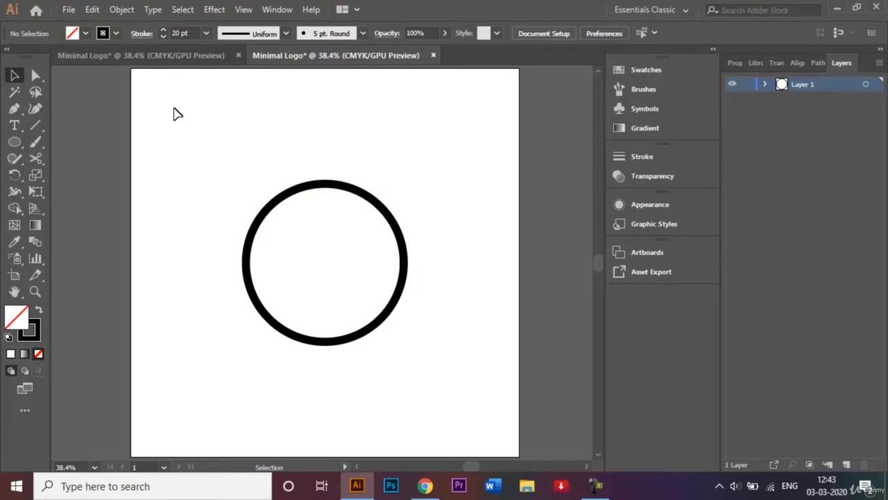
Scissor the circle at its bottom and right points and delete the lower-right quarter.
key(c)
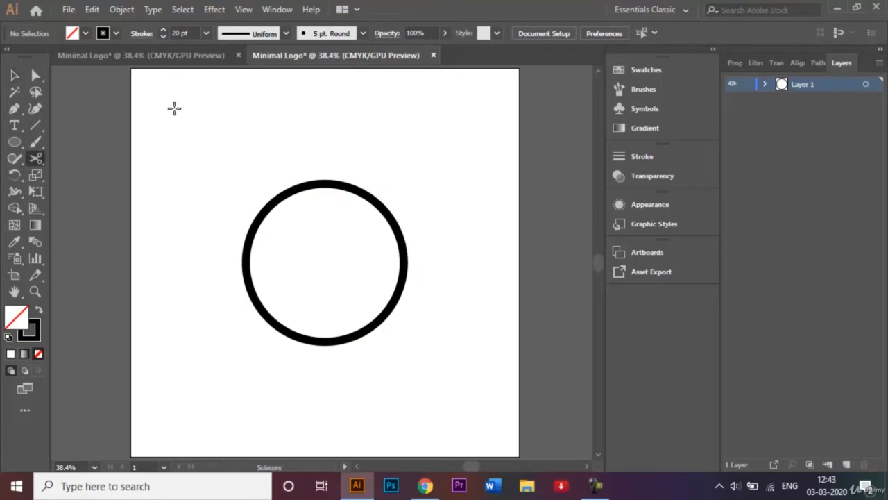
click(326, 337)
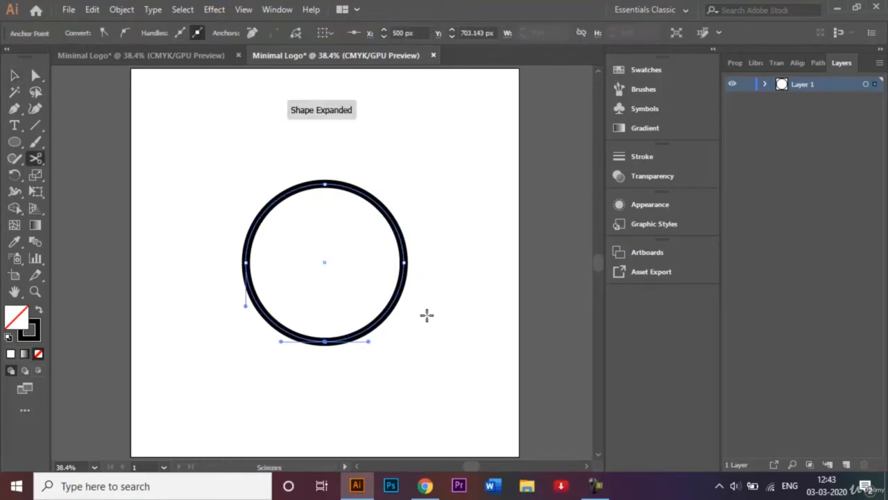
click(404, 262)
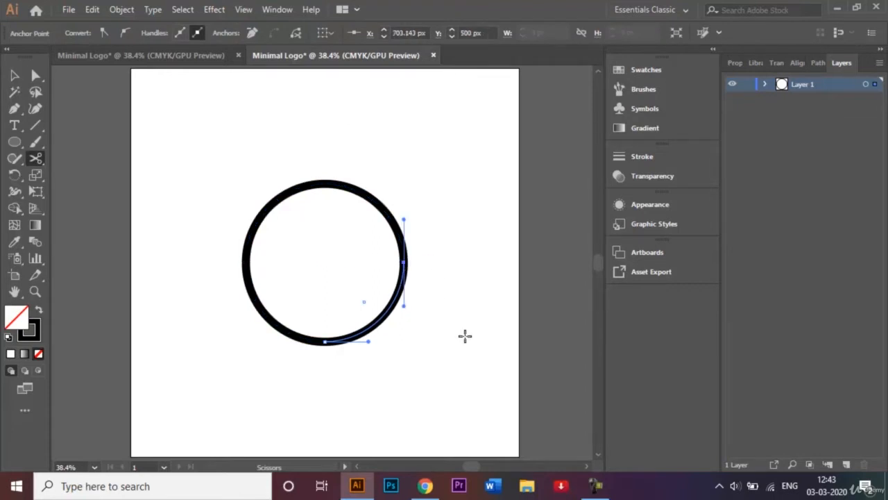
key(Delete)
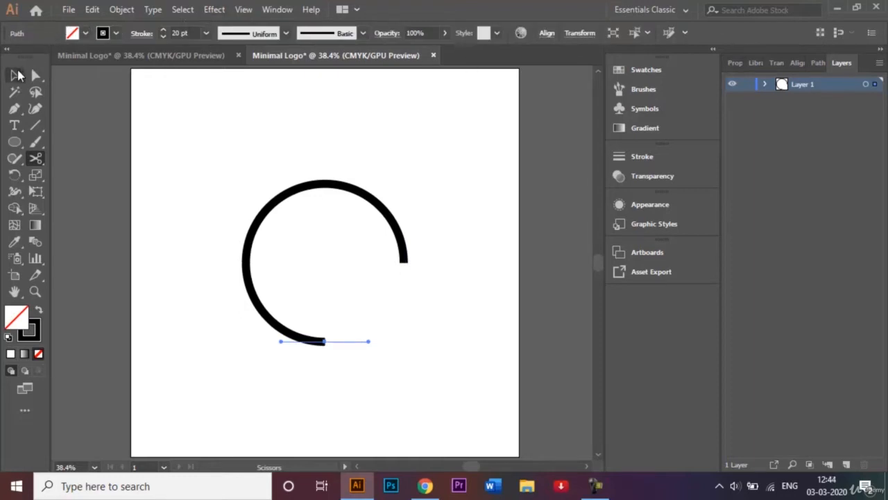
click(17, 75)
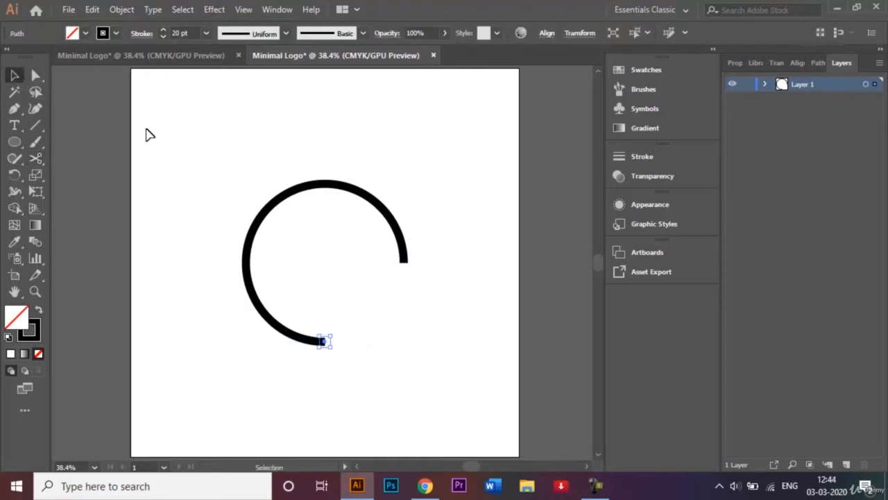
click(238, 172)
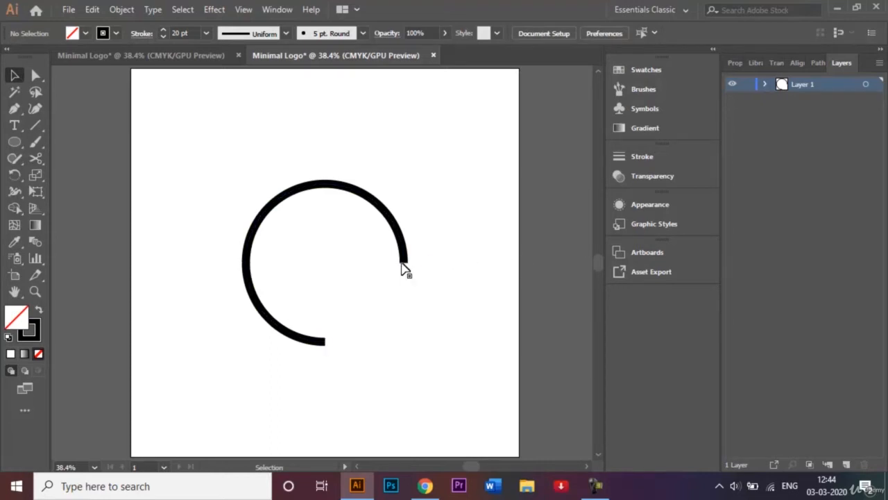
Give the arc's stroke round caps in the Stroke panel.
click(396, 227)
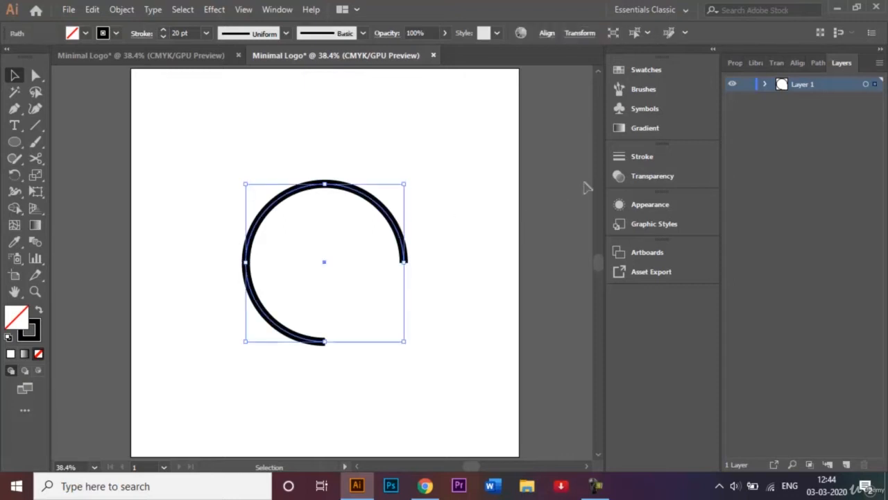
click(635, 159)
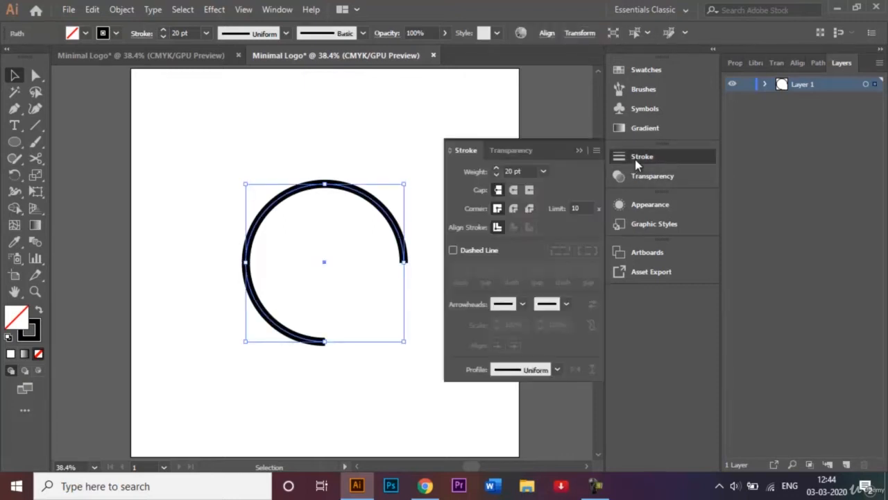
click(513, 191)
click(579, 150)
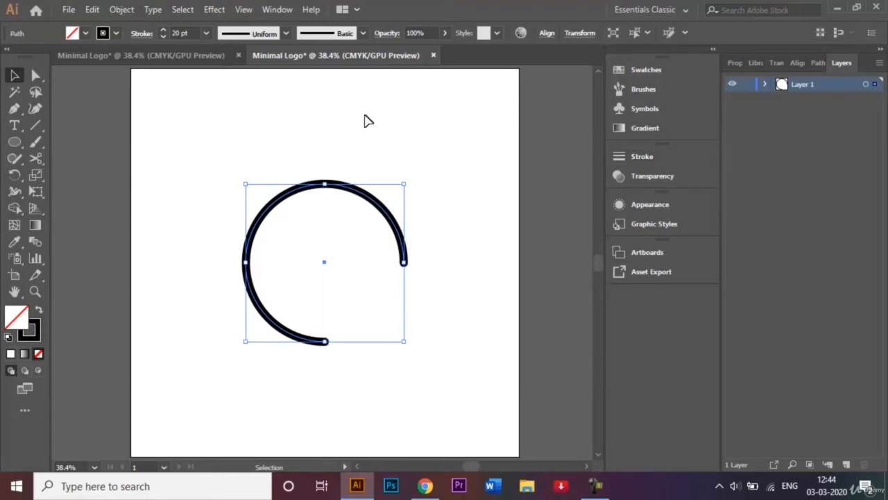
Rotate the arc 315° with the Rotate dialog.
click(15, 176)
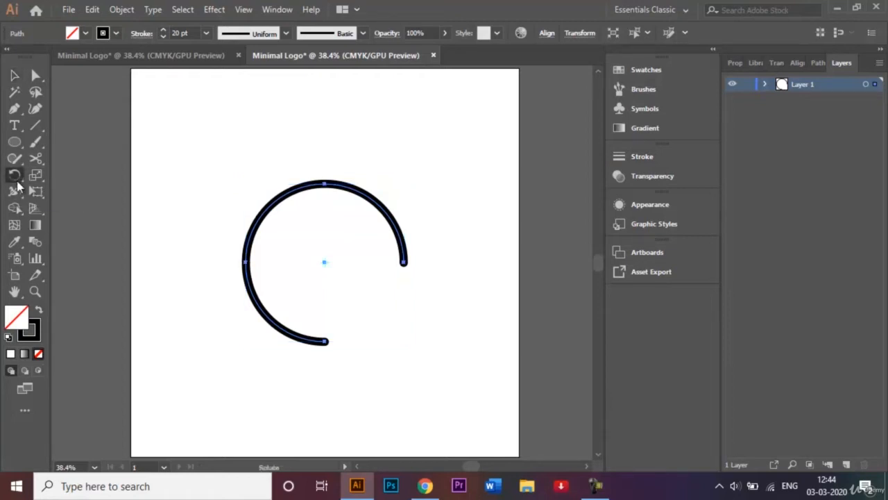
double_click(15, 178)
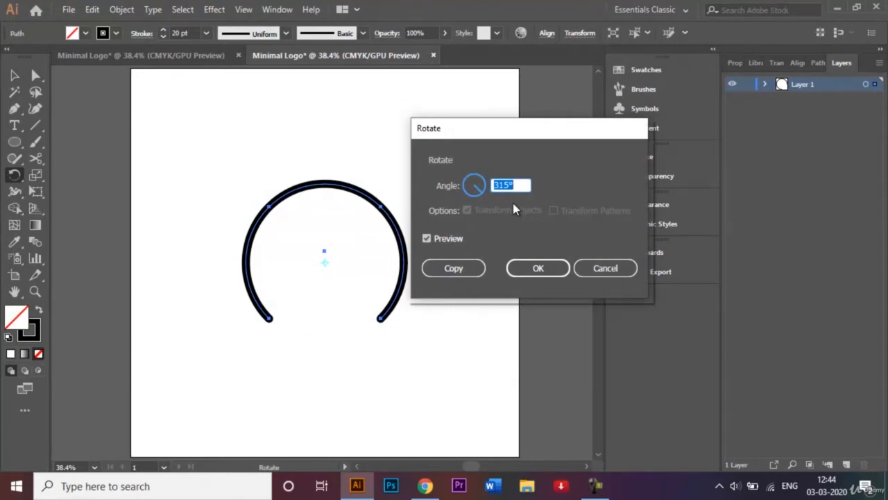
click(539, 270)
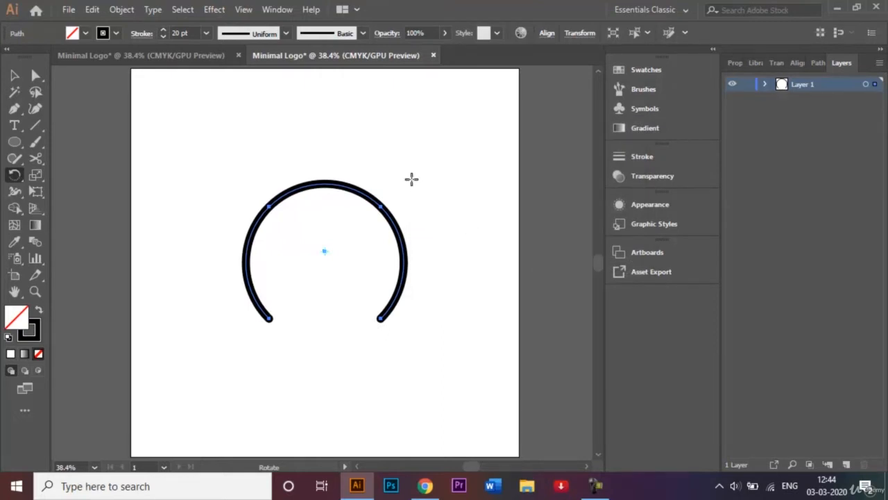
Pen two straight legs from the arc's ends, crossing to the lower left and lower right.
click(13, 111)
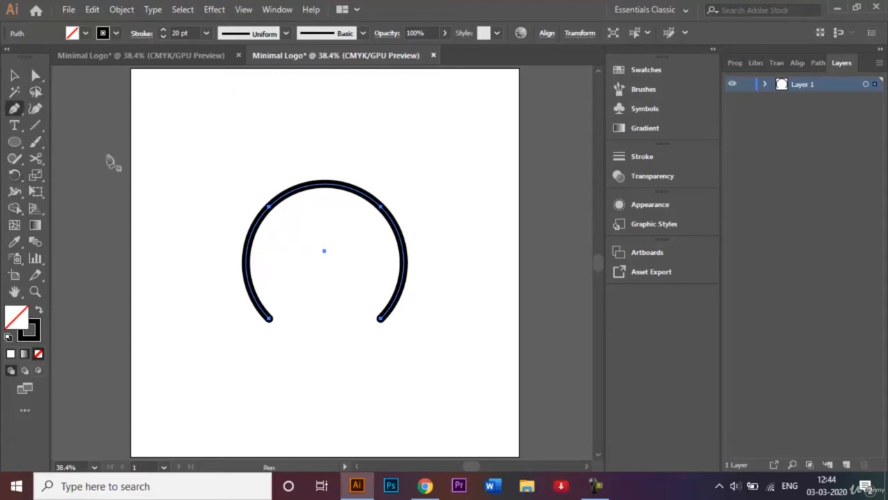
click(381, 321)
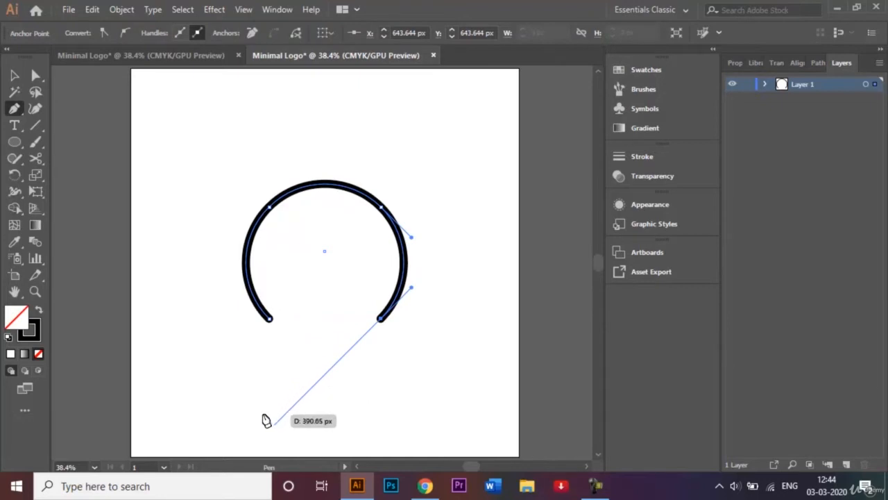
click(248, 450)
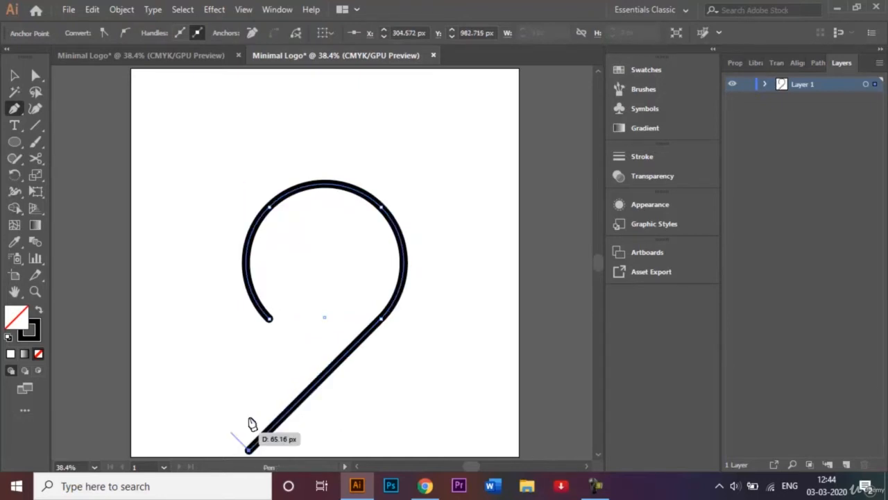
key(Escape)
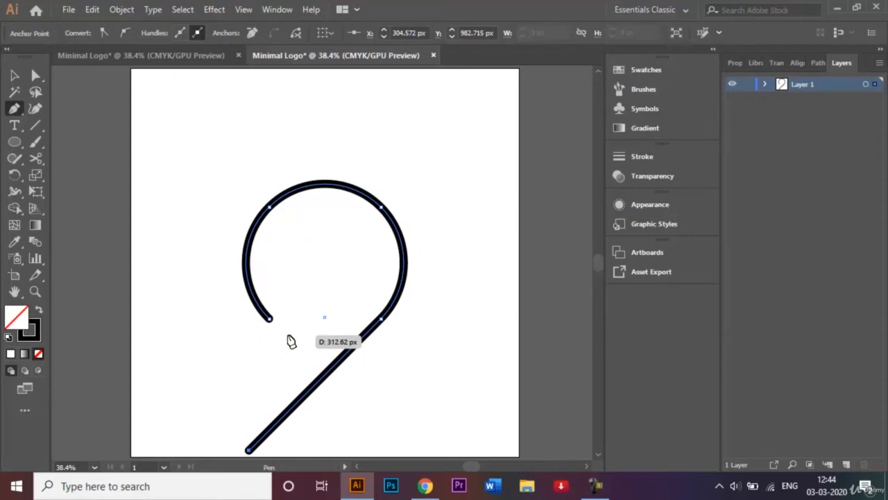
click(270, 320)
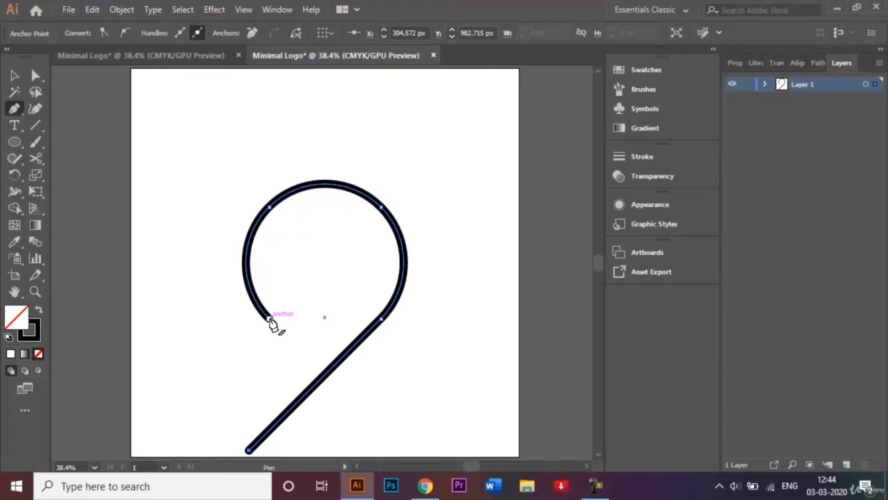
click(270, 321)
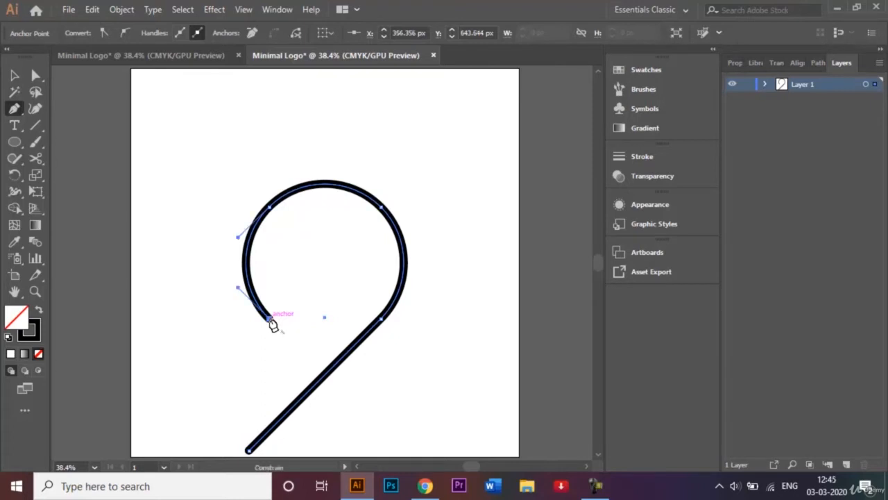
drag(272, 323, 419, 383)
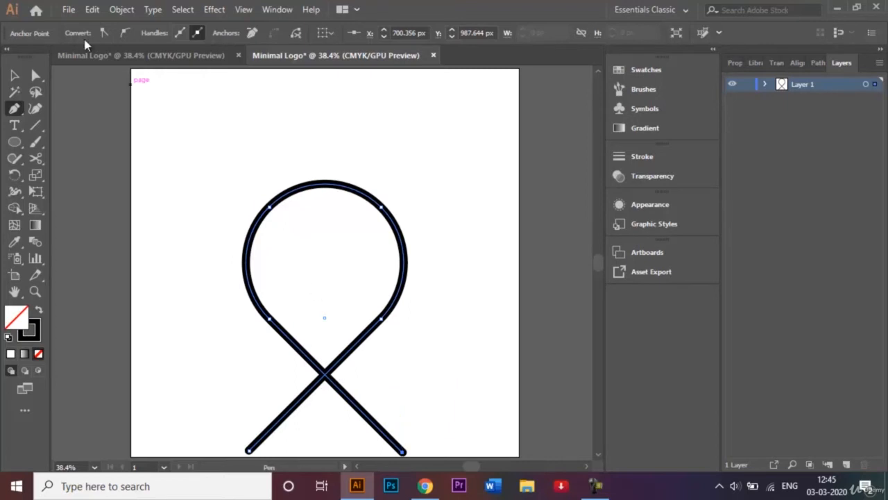
click(14, 75)
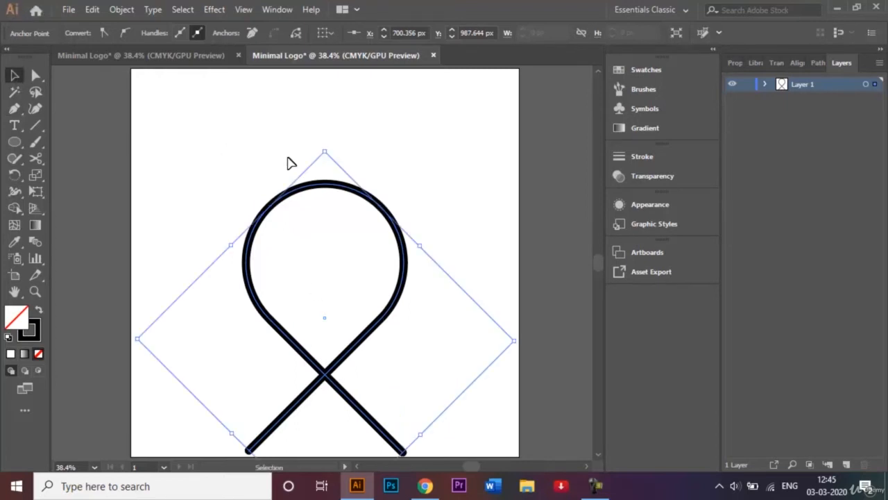
Marquee-select the ribbon and nudge it higher on the artboard.
key(shift+Down)
click(424, 173)
drag(231, 149, 426, 439)
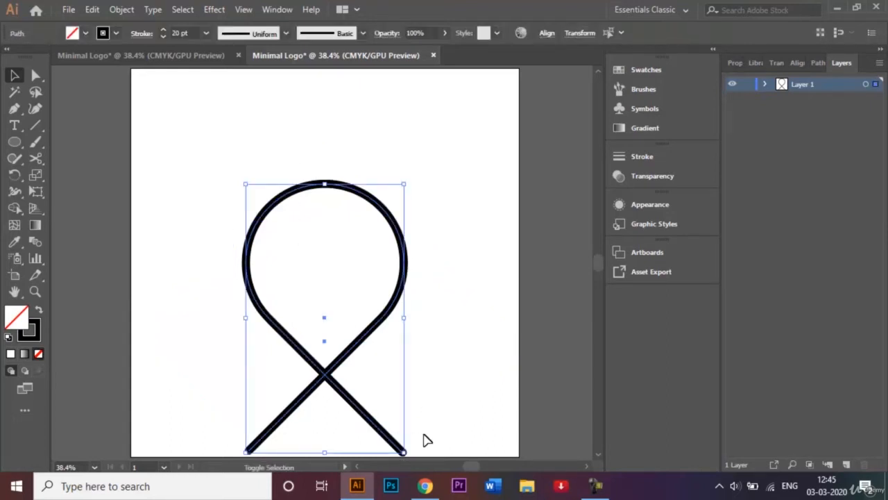
key(shift+Up)
key(shift+Up)
key(shift+Up)
key(shift+Up)
key(shift+Up)
key(shift+Up)
key(shift+Up)
key(shift+Up)
key(shift+Up)
key(shift+Up)
key(shift+Up)
key(shift+Up)
key(shift+Up)
key(shift+Up)
key(shift+Up)
key(shift+Up)
key(shift+Up)
key(shift+Up)
key(shift+Up)
key(shift+Up)
key(shift+Up)
key(shift+Up)
key(shift+Up)
key(shift+Up)
key(shift+Up)
key(shift+Up)
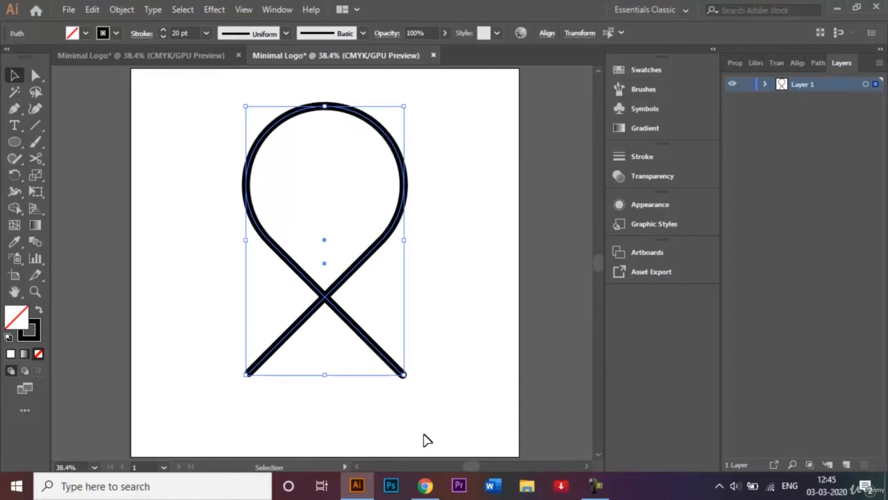
click(315, 399)
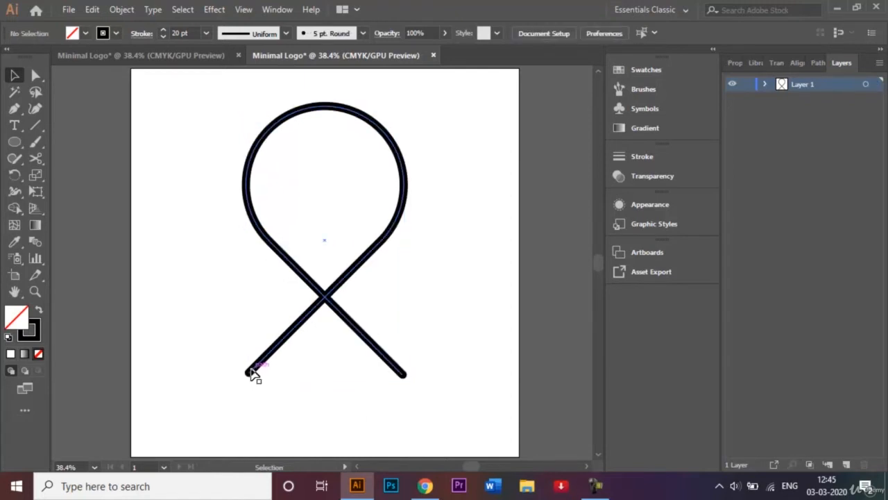
Drag the left leg's endpoint further down-left and the right leg's further down-right.
click(36, 76)
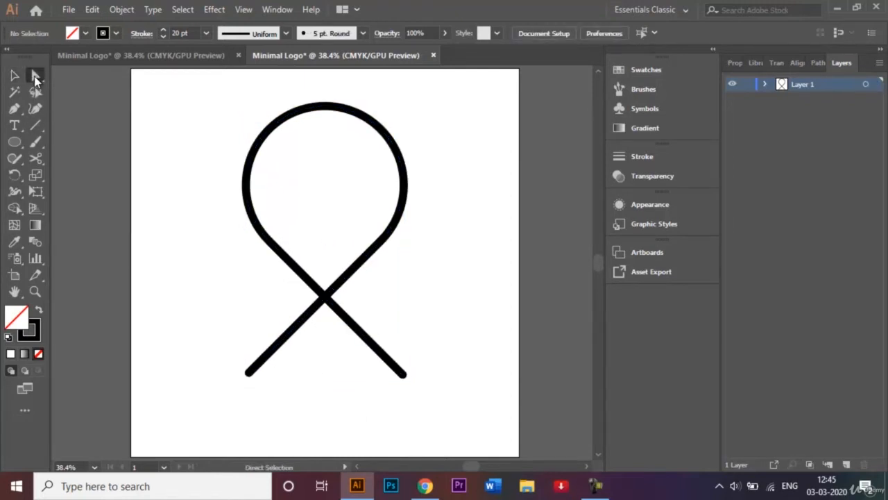
click(249, 373)
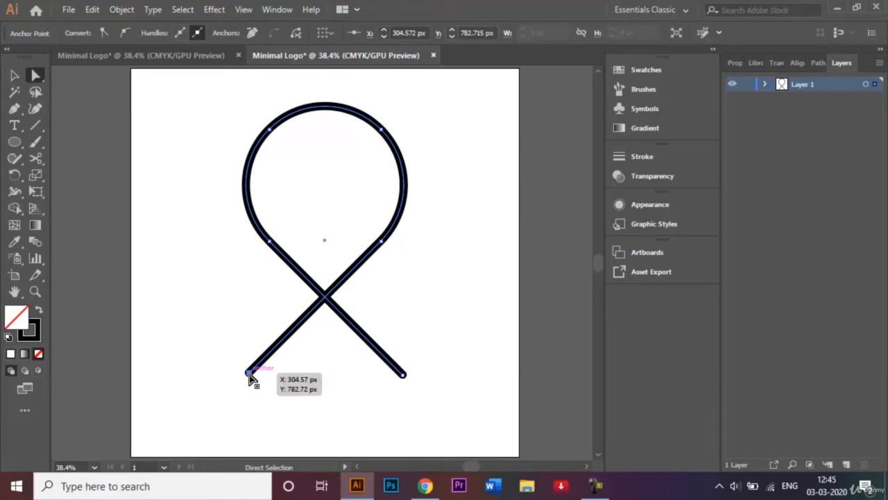
drag(249, 373, 195, 424)
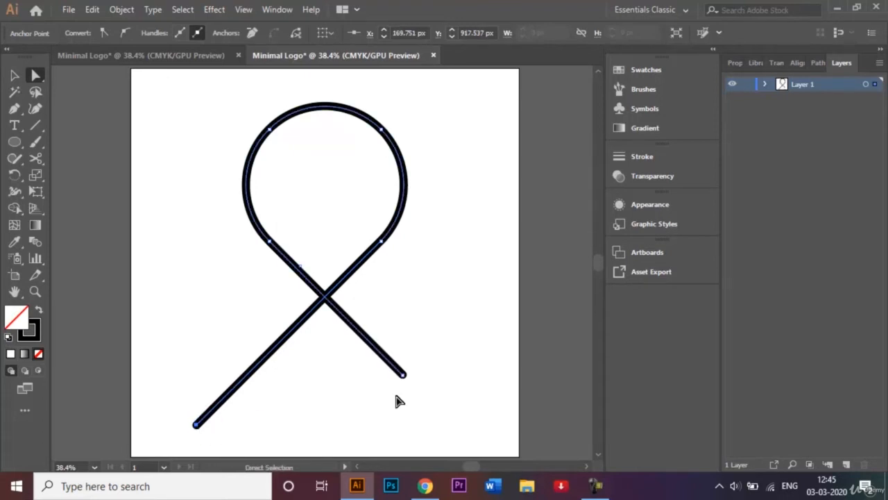
key(ctrl+shift+a)
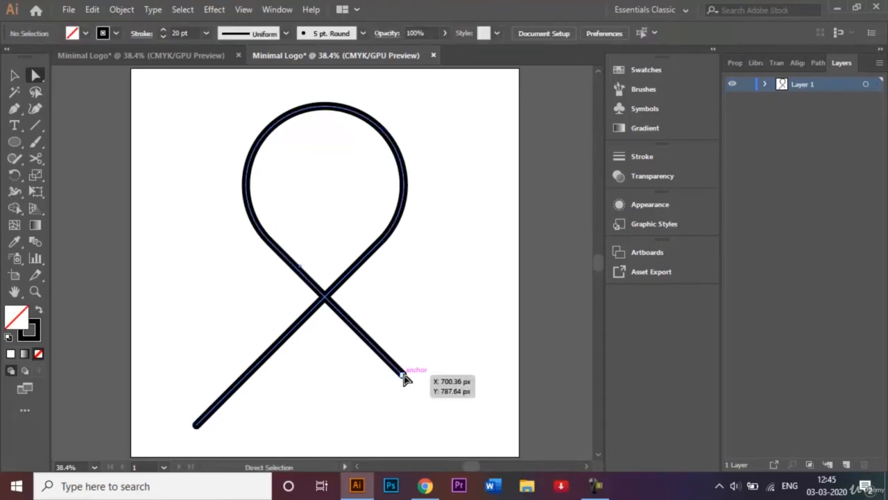
click(404, 375)
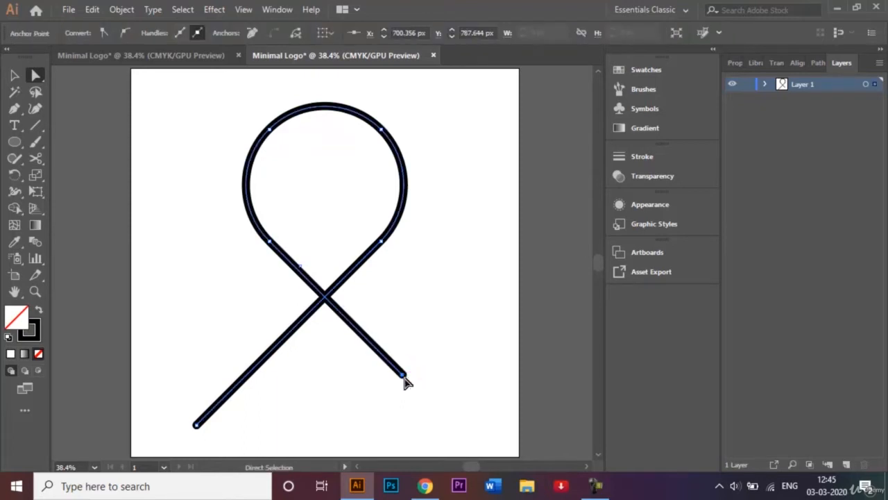
drag(404, 380, 448, 428)
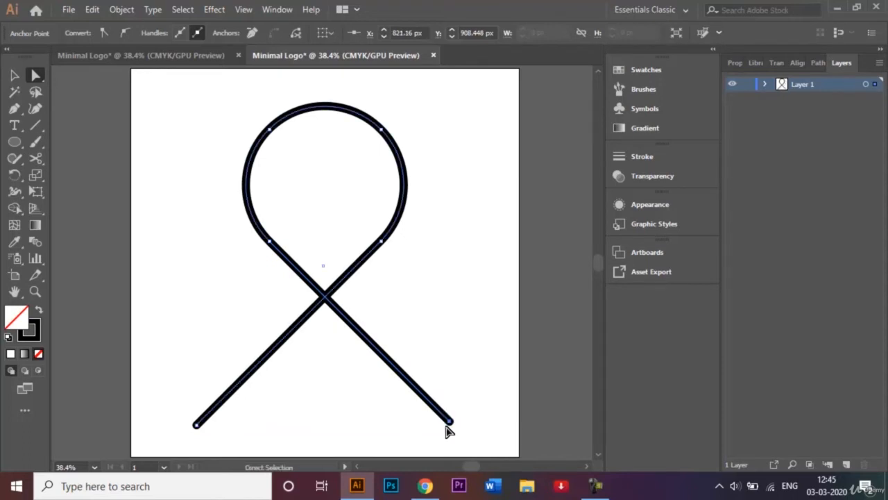
click(485, 365)
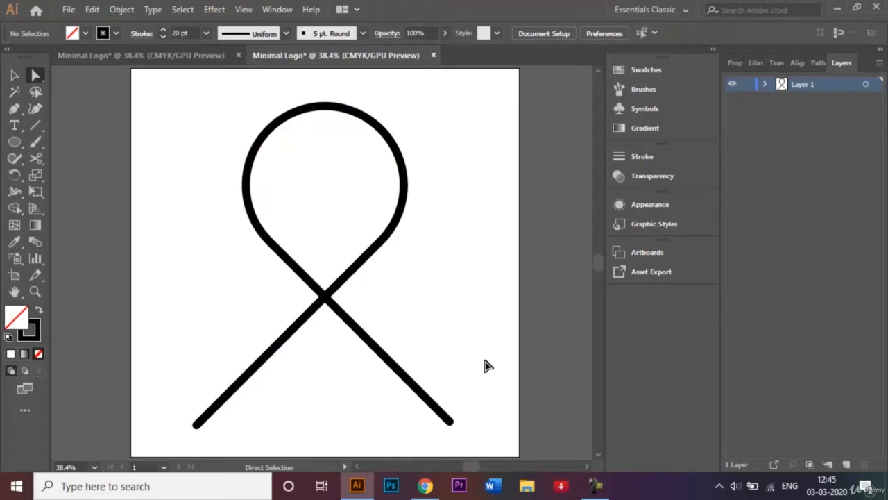
click(13, 76)
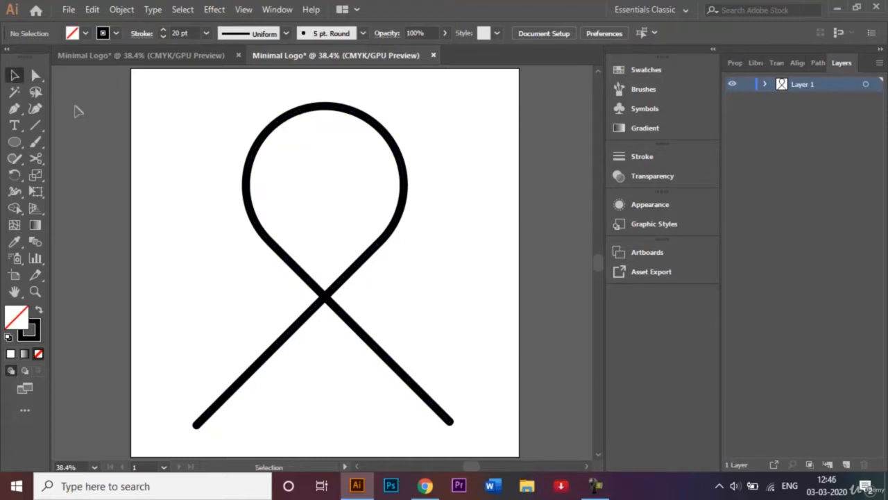
click(40, 80)
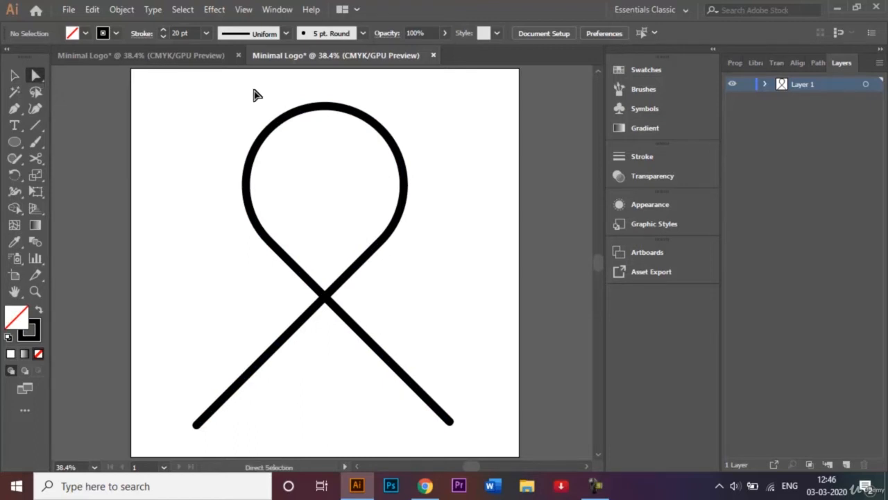
click(323, 114)
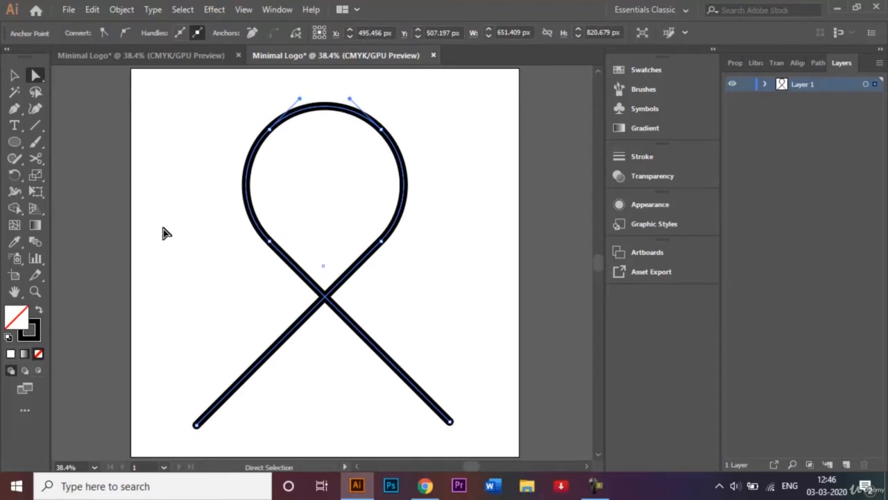
key(c)
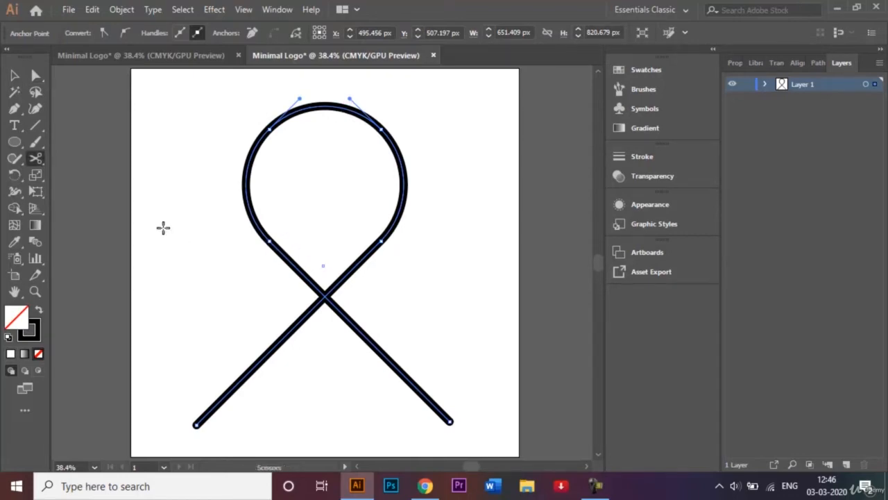
Cut the path at the loop's lower-left and lower-right anchors, keeping the top arc.
click(268, 240)
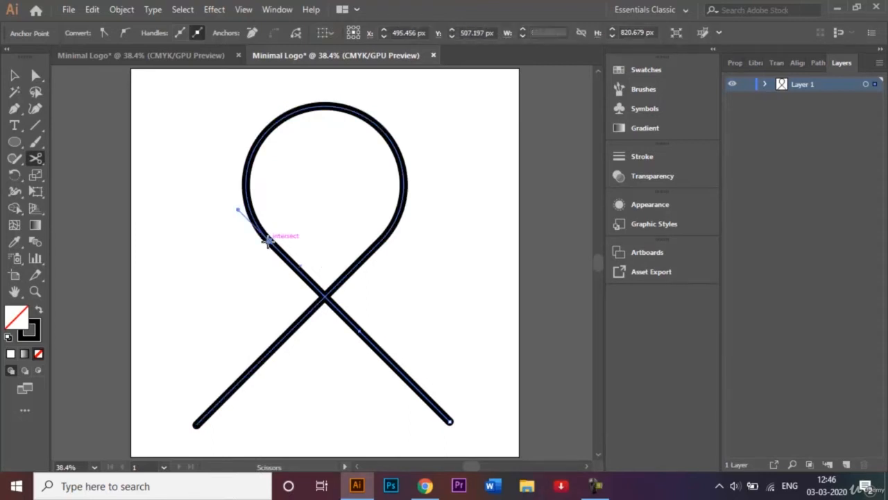
click(380, 240)
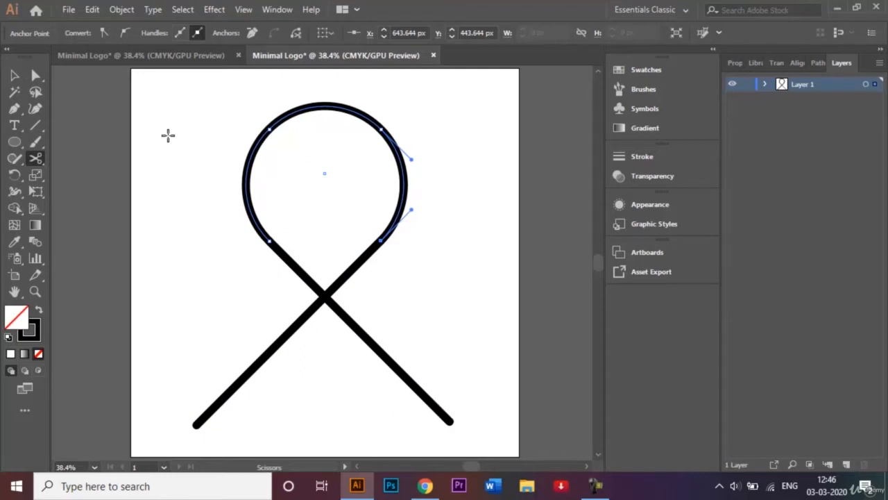
key(Delete)
key(ctrl+z)
Select the separated top arc and its anchors, undoing and redoing a stray change.
click(13, 76)
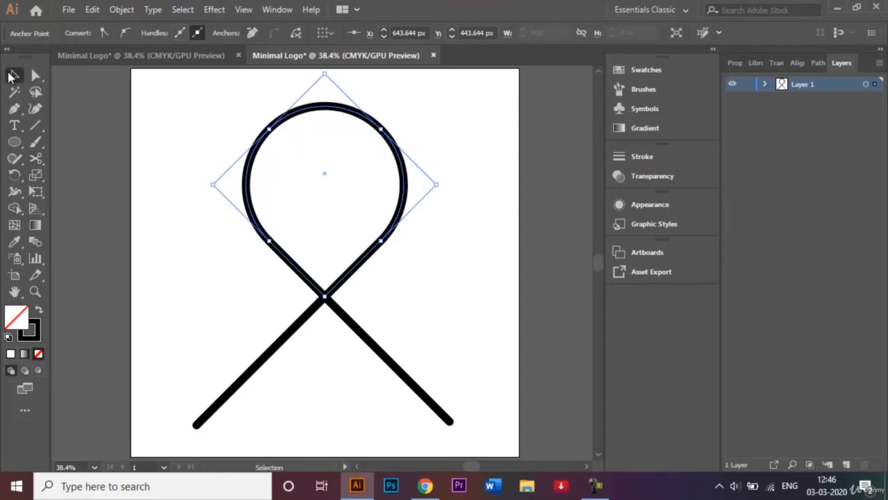
click(98, 143)
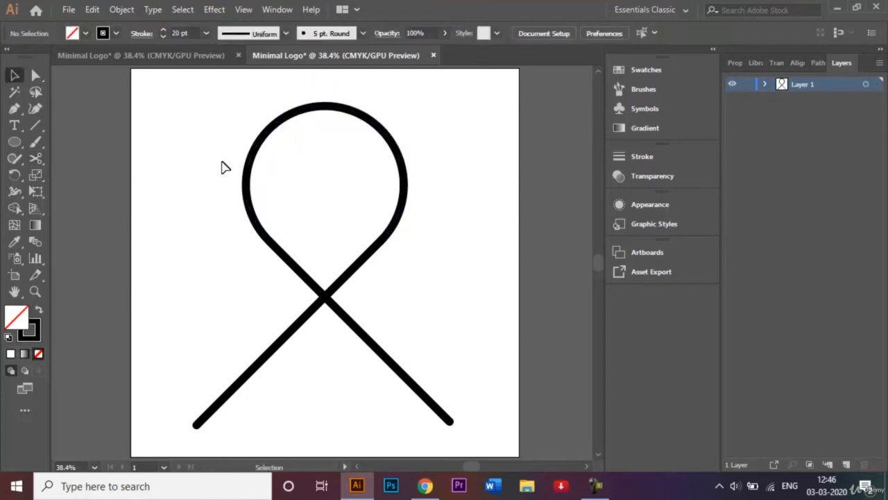
click(279, 131)
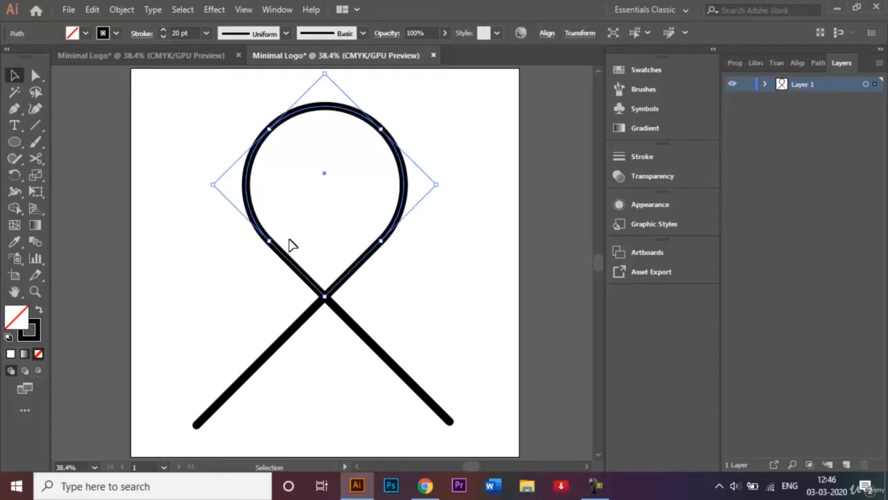
click(317, 201)
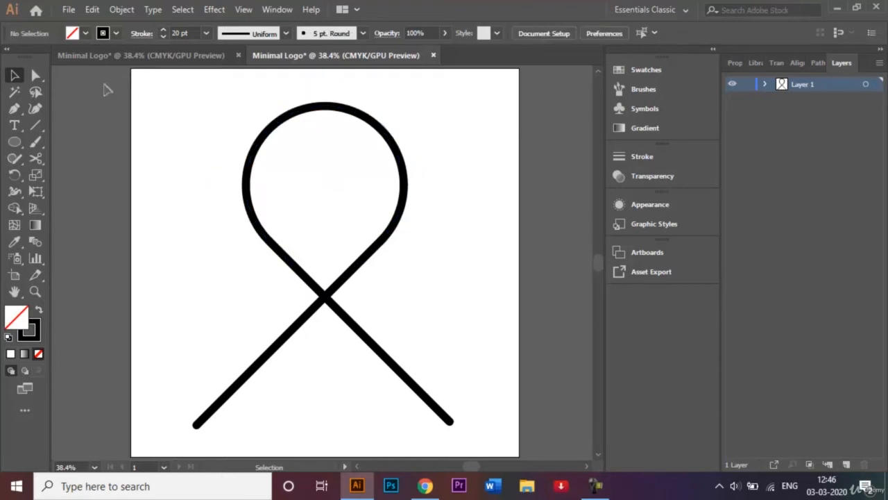
click(36, 75)
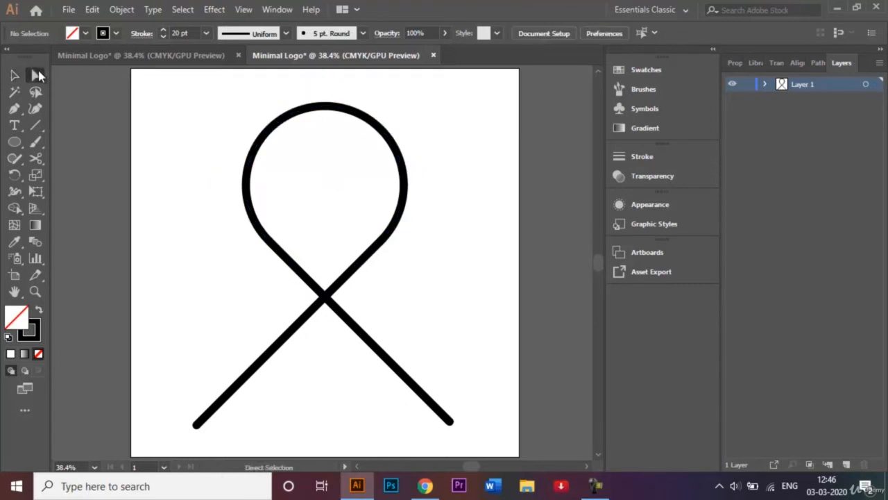
click(318, 112)
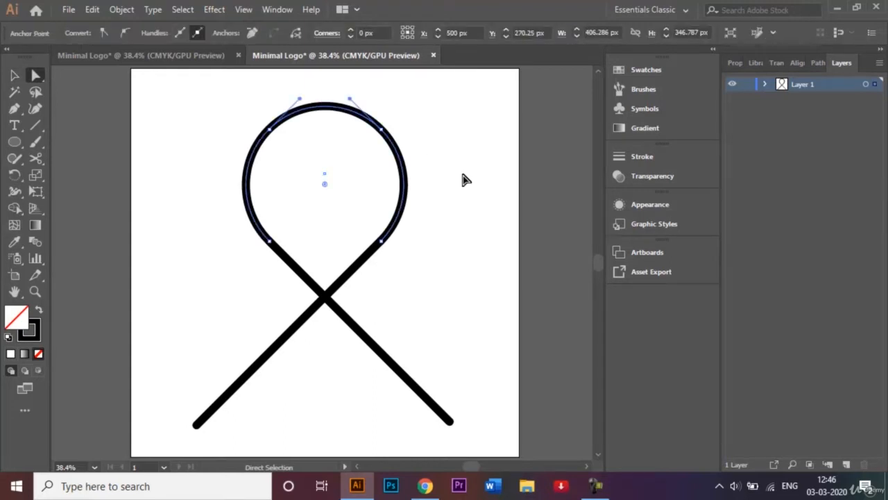
key(ctrl)
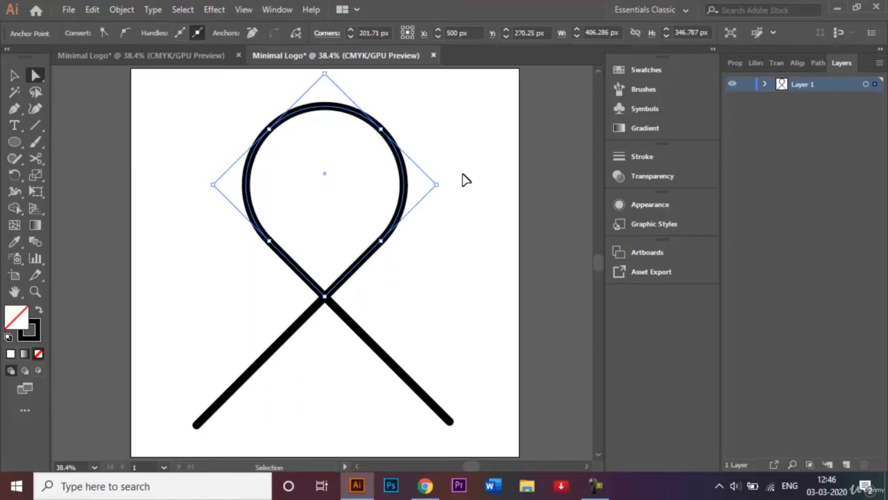
key(ctrl+z)
key(ctrl+shift+z)
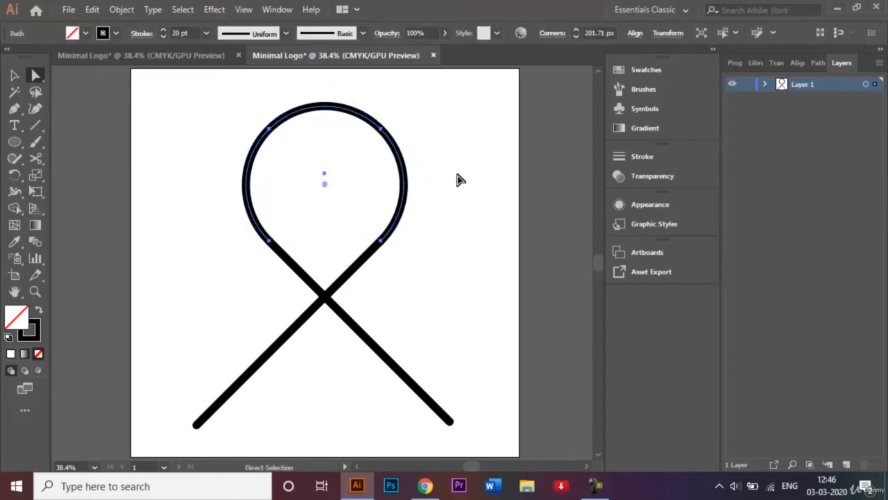
Copy the top arc, Paste in Front, and scale the copy down inside the loop.
click(92, 9)
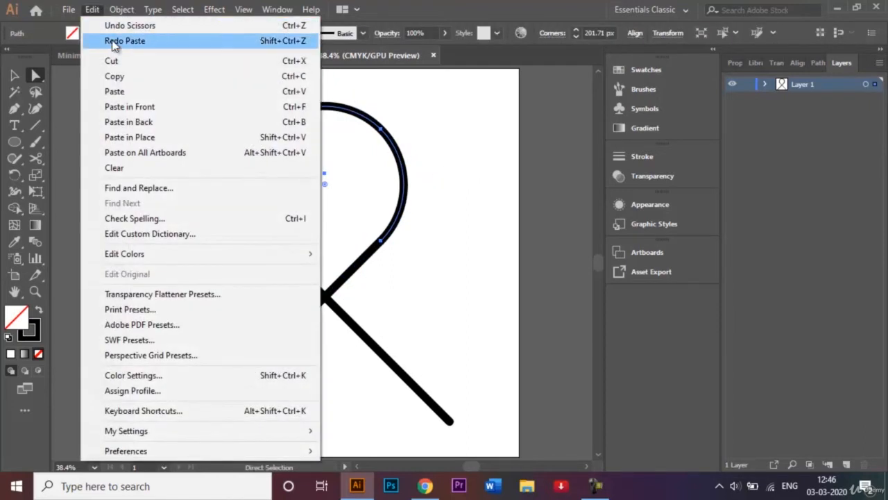
click(122, 75)
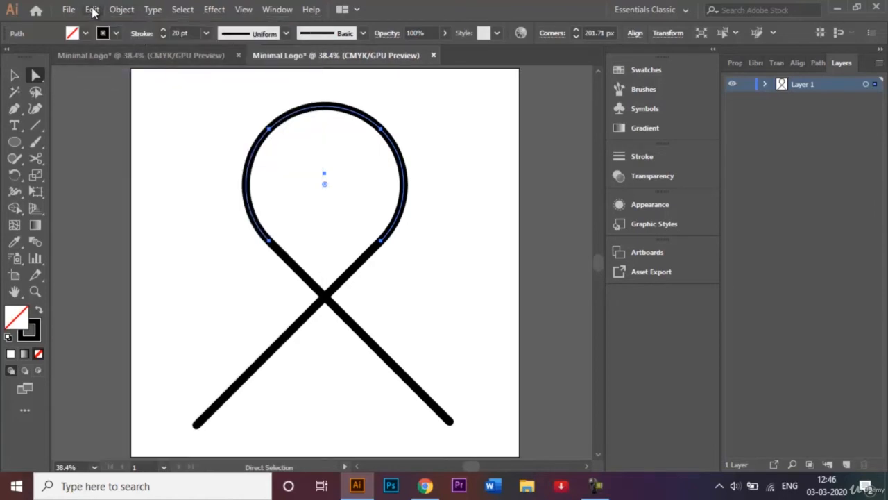
click(93, 9)
click(141, 108)
click(15, 74)
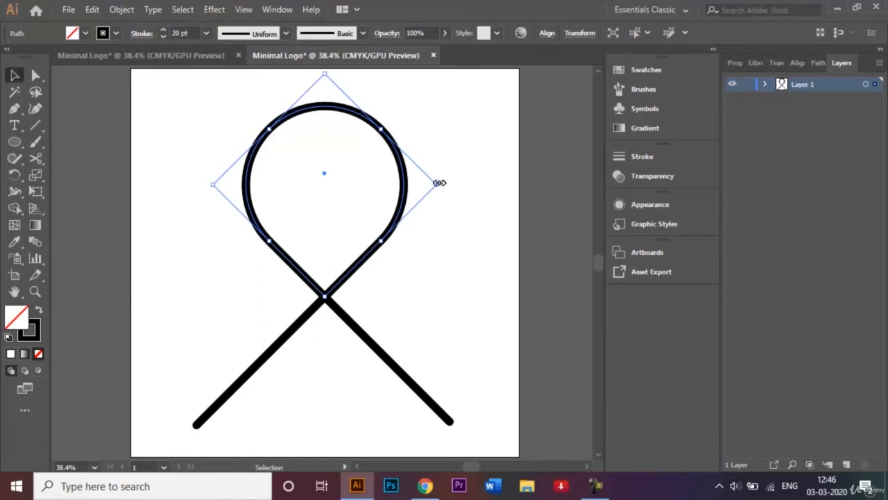
drag(440, 183, 404, 185)
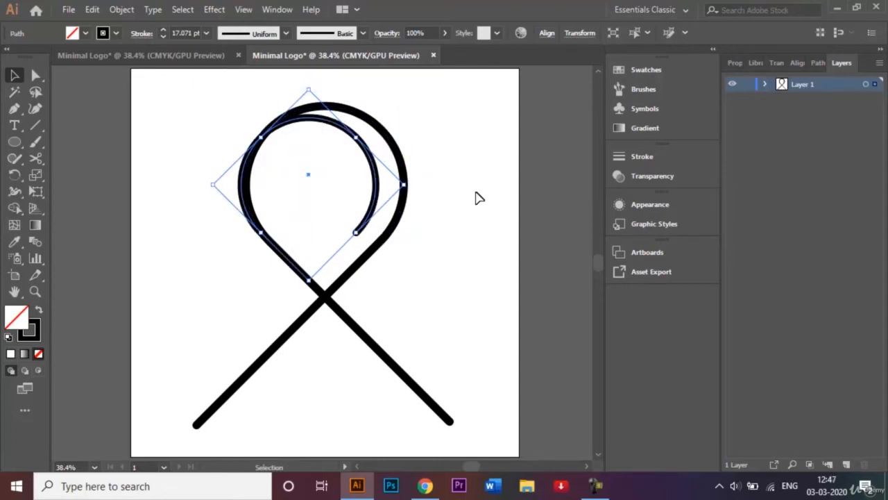
key(shift+Right)
key(shift+Right)
key(shift+Right)
key(shift+Right)
key(shift+Right)
key(shift+Right)
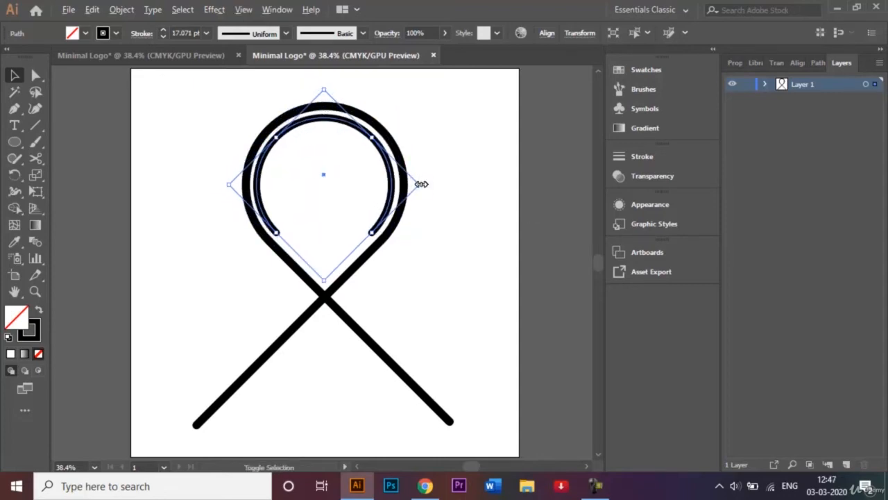
drag(418, 184, 409, 179)
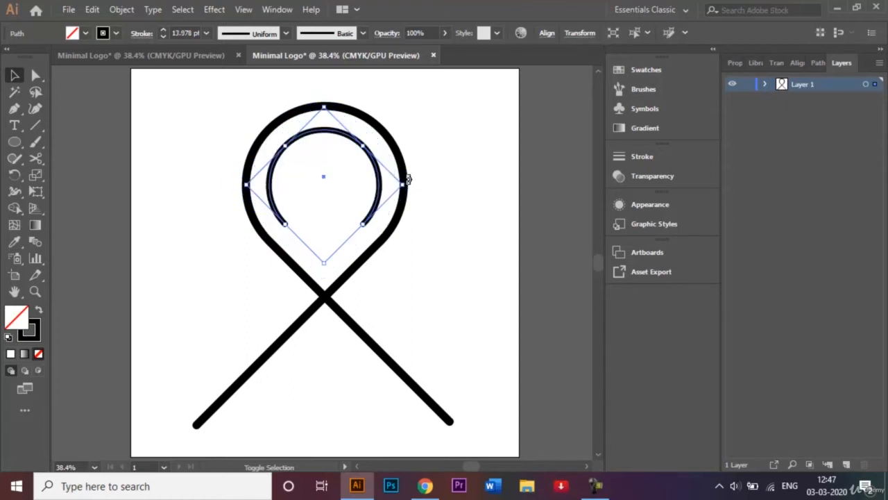
click(485, 201)
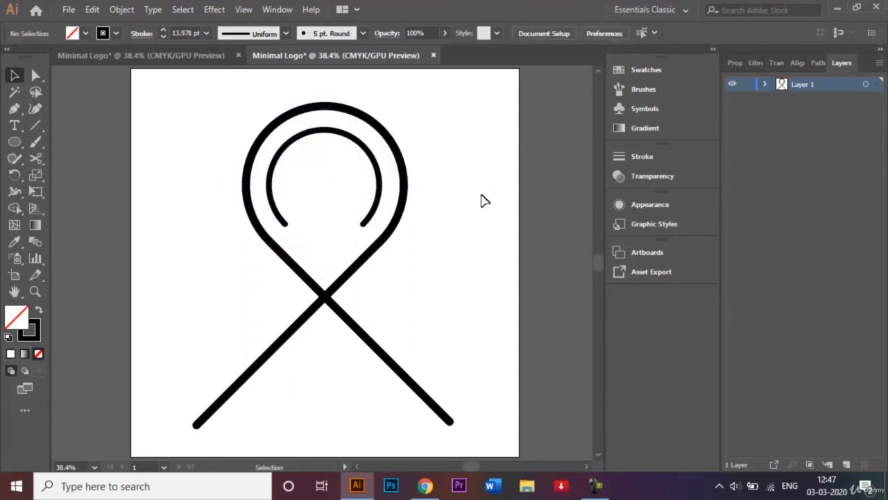
Select both arcs and apply Horizontal Align Center from the Align panel.
click(378, 169)
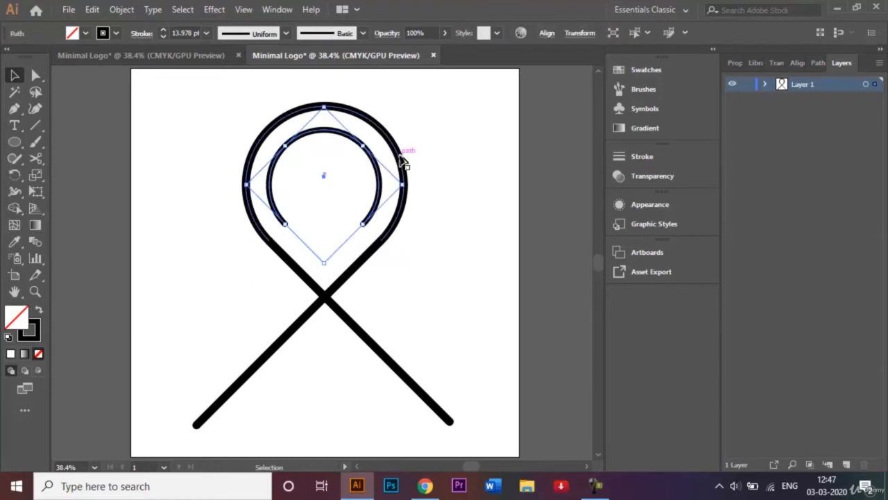
shift+click(404, 161)
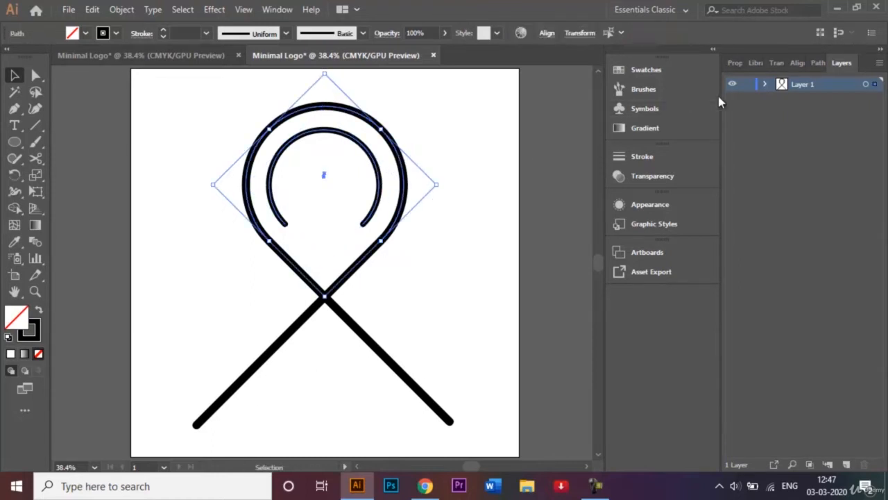
click(798, 63)
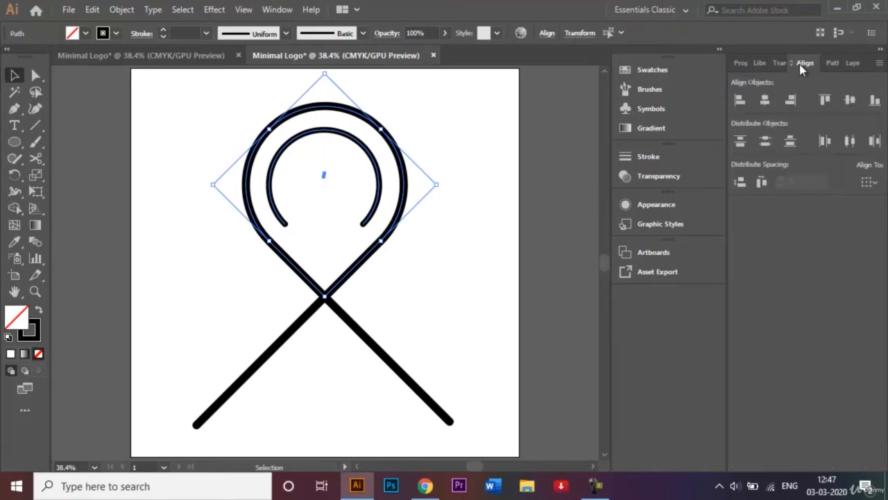
click(766, 105)
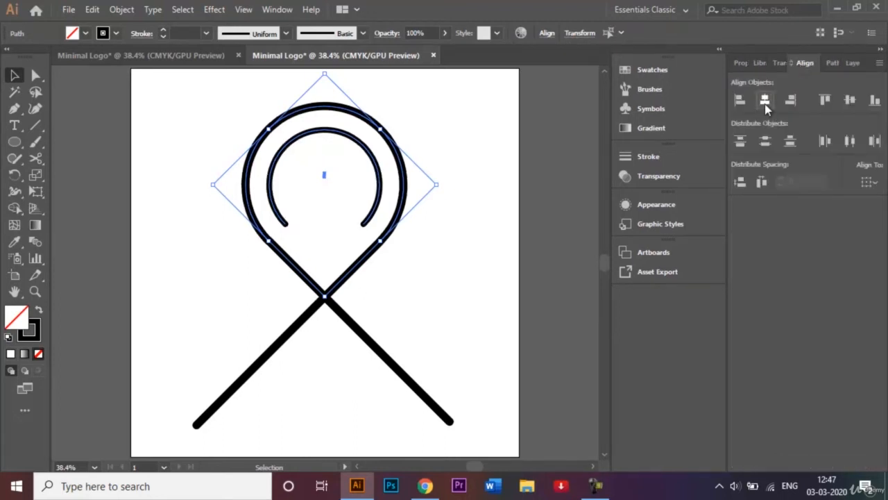
click(472, 148)
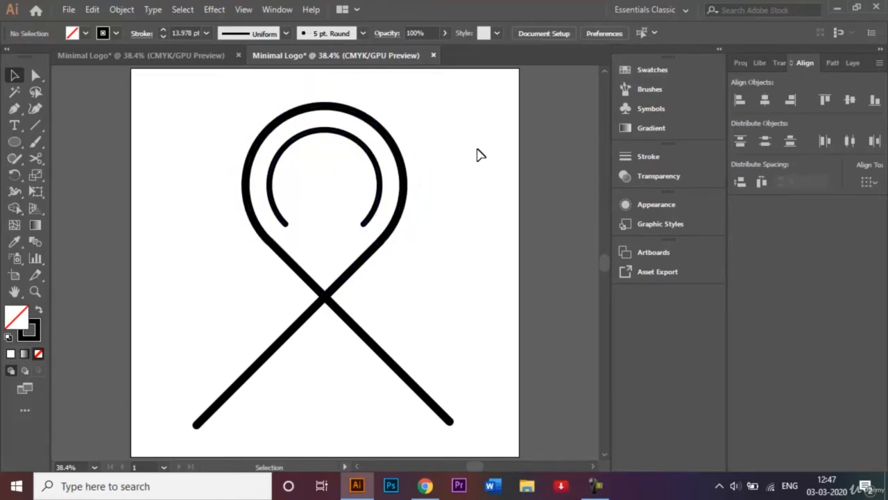
Alt-drag a copy of the inner arc down-left beside the lower-left leg.
click(294, 332)
click(311, 190)
click(340, 137)
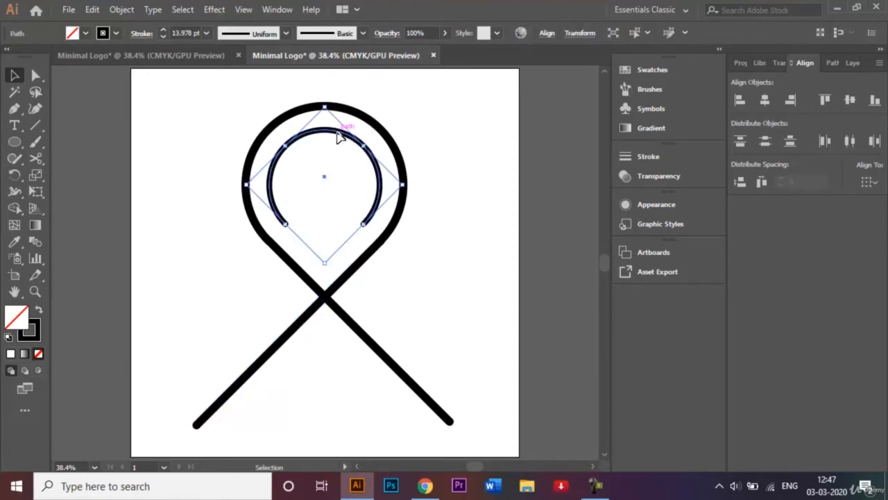
drag(340, 137, 232, 254)
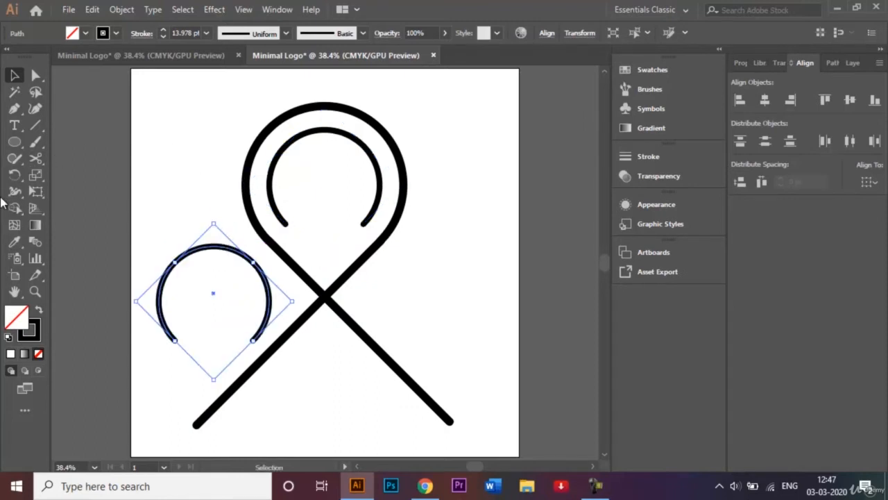
Rotate the arc copy 90° so its opening faces right.
click(14, 174)
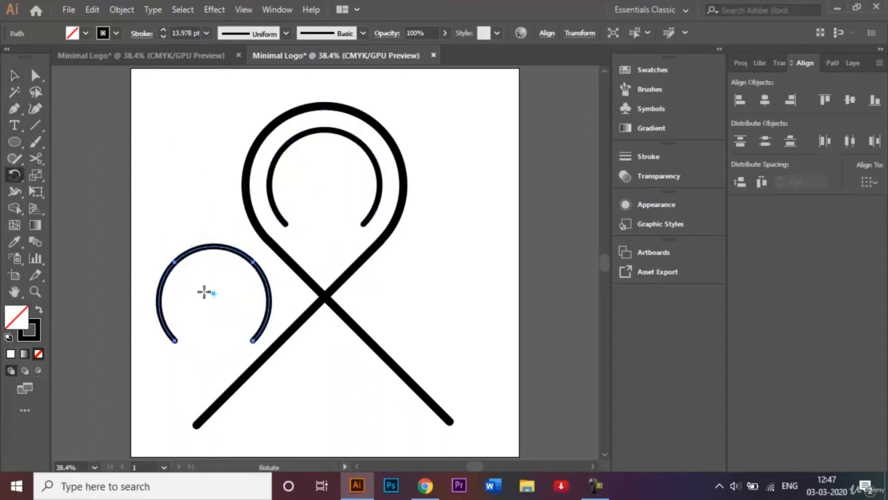
double_click(15, 176)
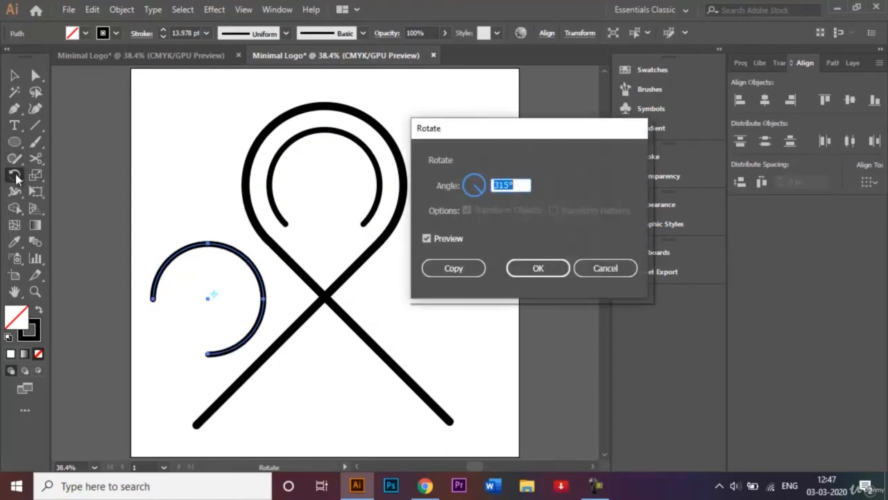
key(BackSpace)
text(90)
key(Return)
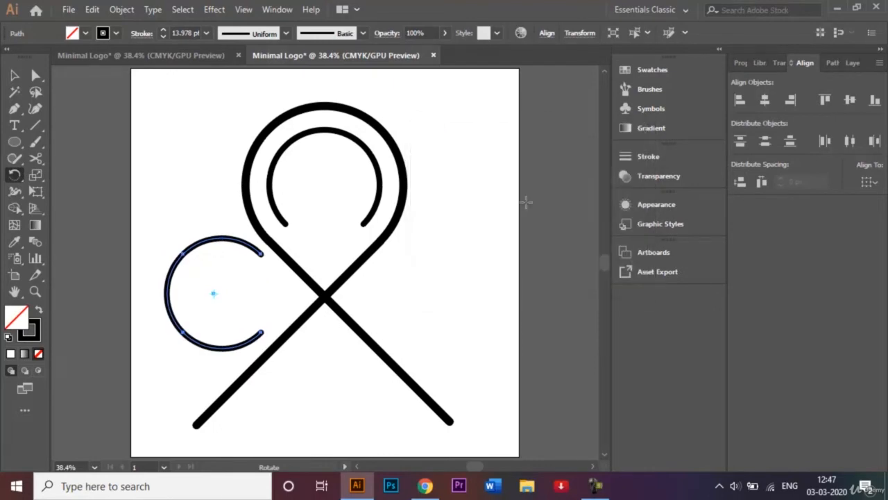
click(15, 75)
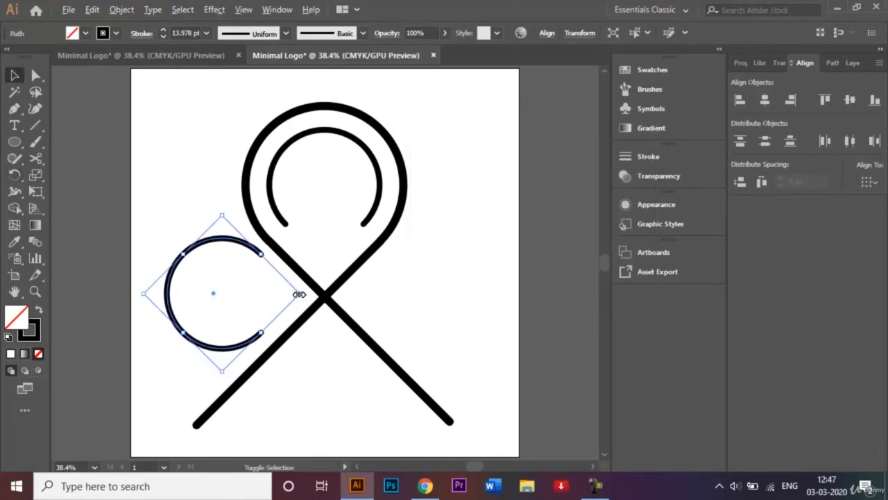
Scale the arc copy into a small curl and fit it onto the lower-left leg's end.
drag(300, 293, 259, 293)
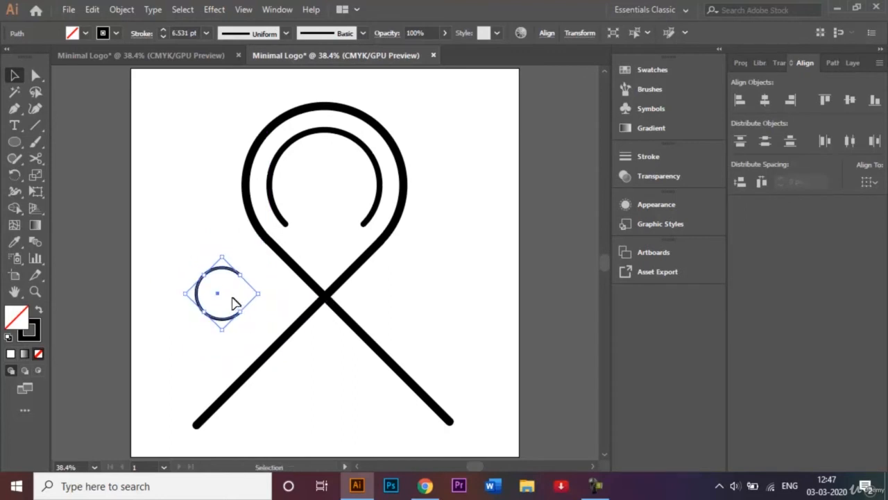
drag(222, 321, 183, 430)
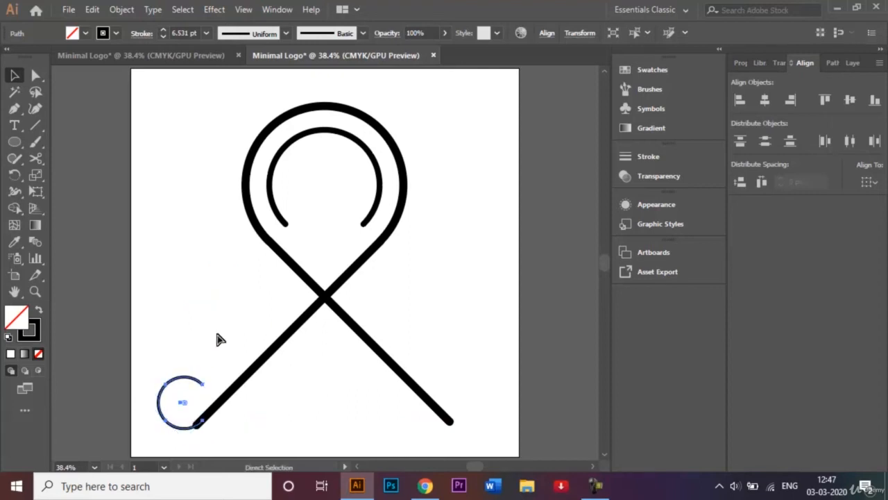
key(ctrl+1)
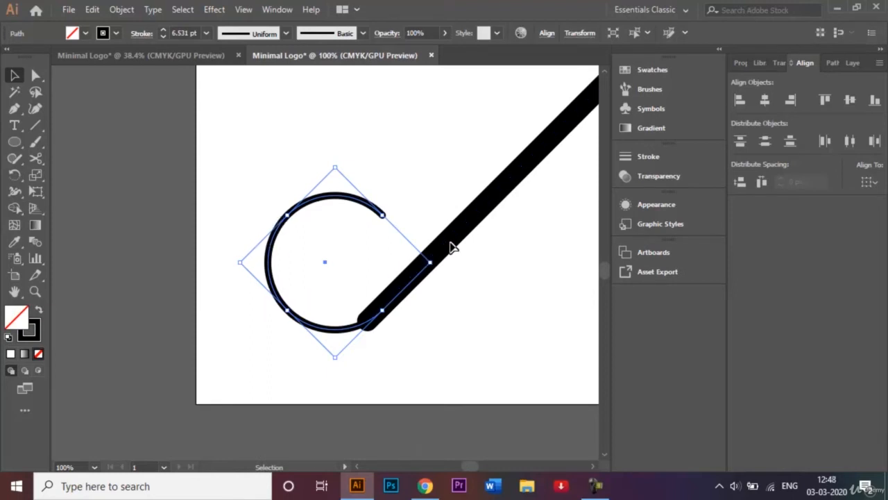
drag(336, 166, 326, 148)
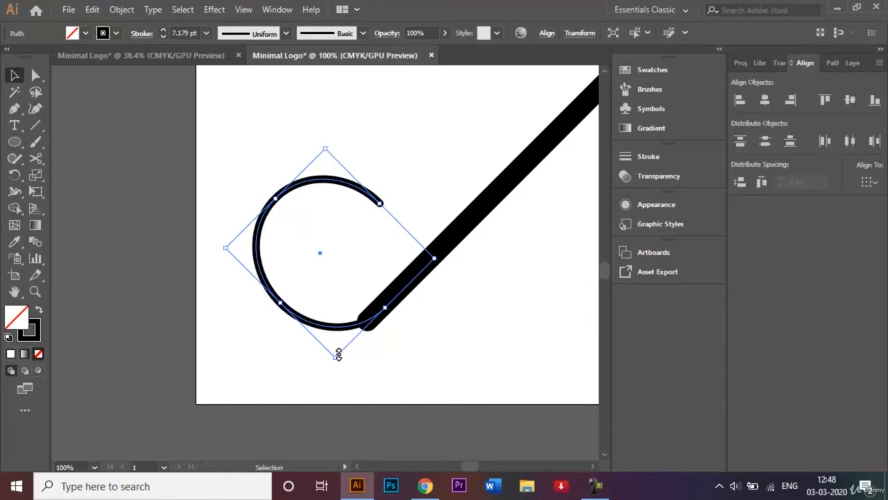
drag(337, 356, 330, 382)
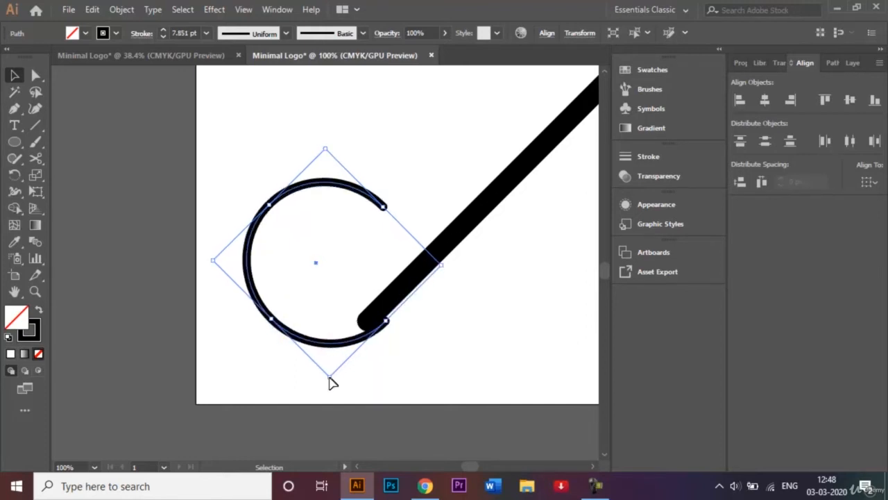
key(shift+Up)
key(Up)
key(Up)
key(Up)
key(Up)
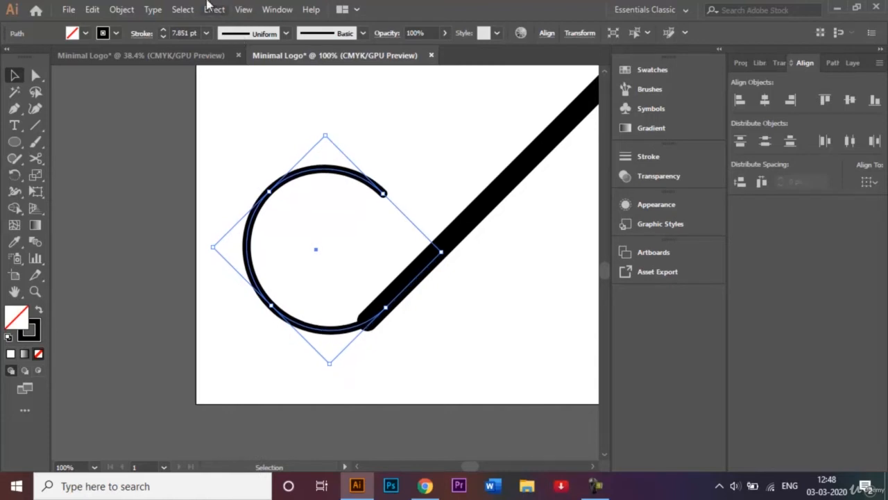
Set the lower-left curl's stroke weight to 20 pt.
click(206, 33)
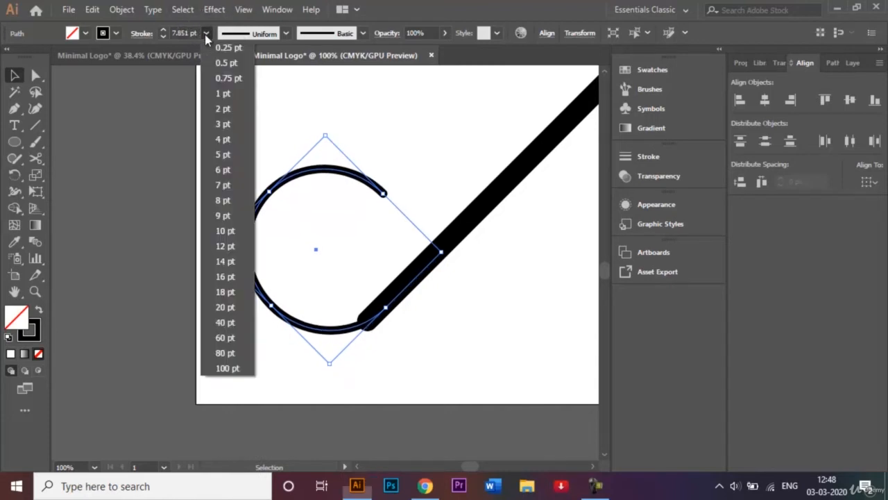
click(236, 309)
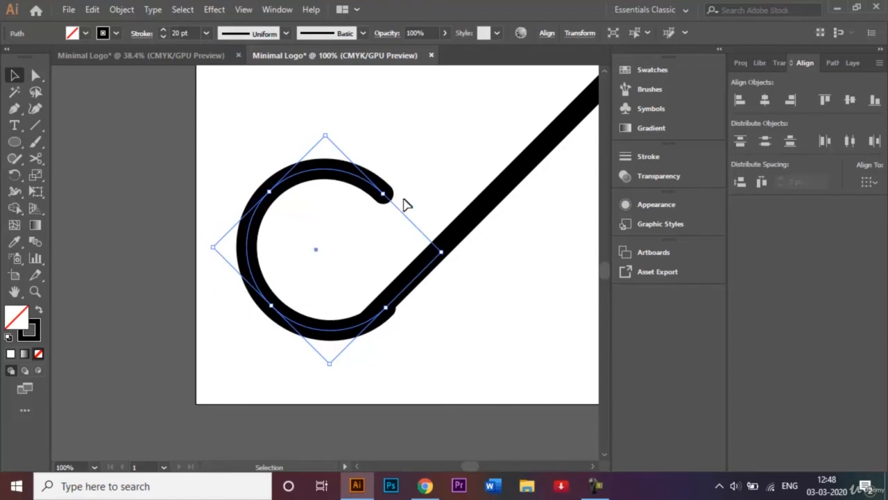
click(427, 199)
click(360, 174)
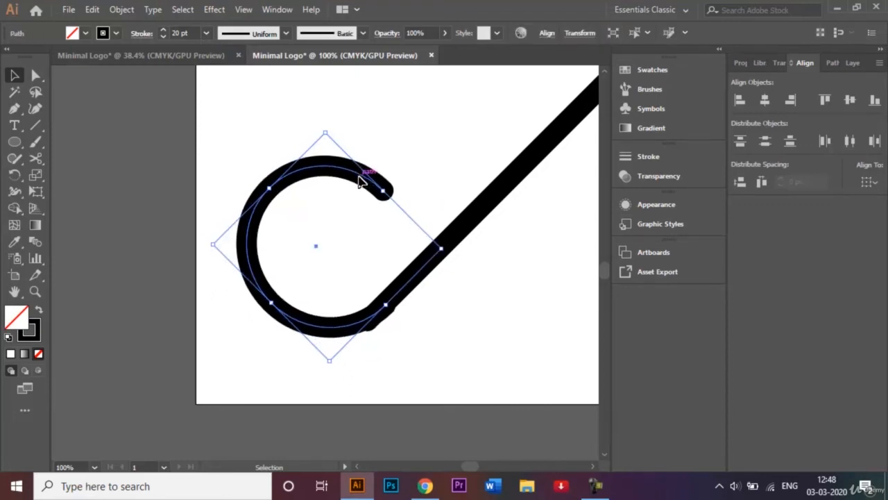
Nudge the curl down-left with arrow keys until it joins the leg end, then fit the artboard.
key(Down)
key(Down)
key(Down)
key(Left)
key(Left)
key(Left)
key(Left)
key(Down)
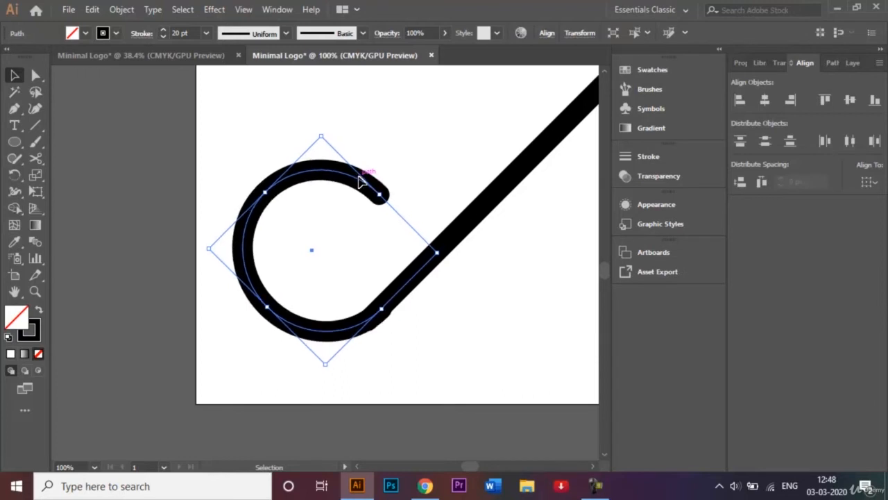
key(Down)
key(Left)
key(Left)
key(Left)
key(Down)
key(Down)
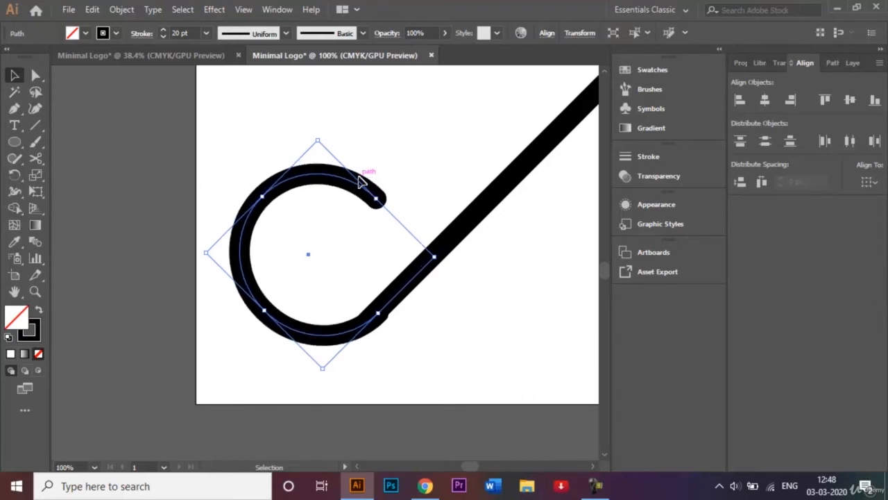
key(Up)
key(Up)
key(Left)
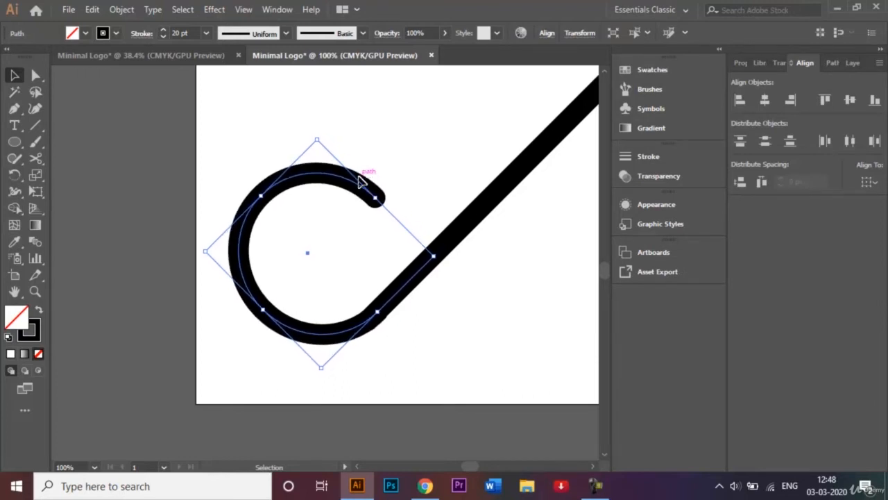
click(429, 137)
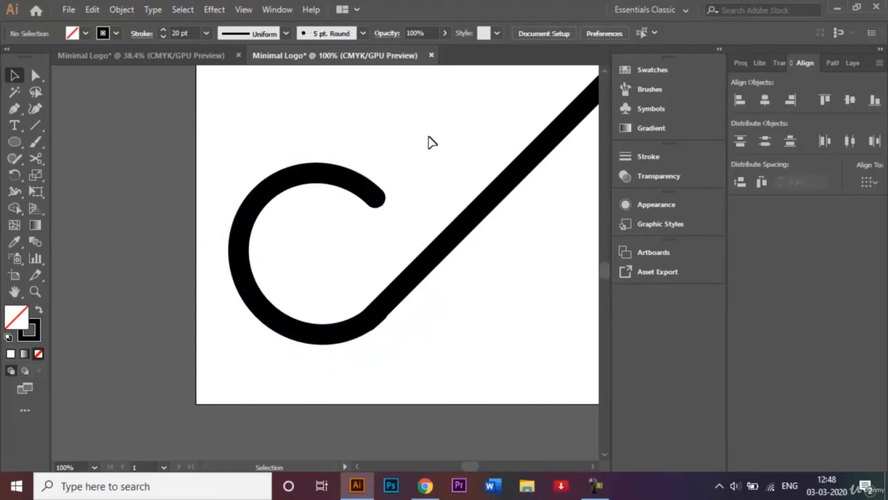
key(ctrl+0)
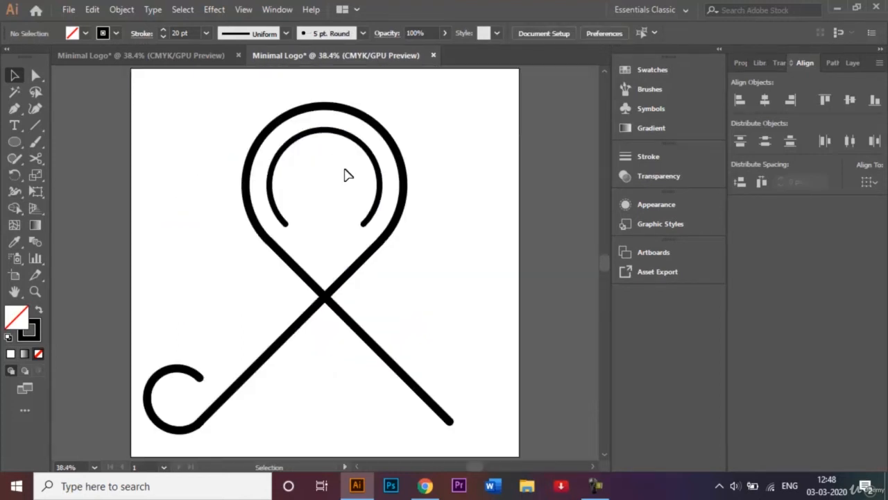
Reflect a vertical copy of the lower-left curl and shift it onto the lower-right leg's end.
click(182, 375)
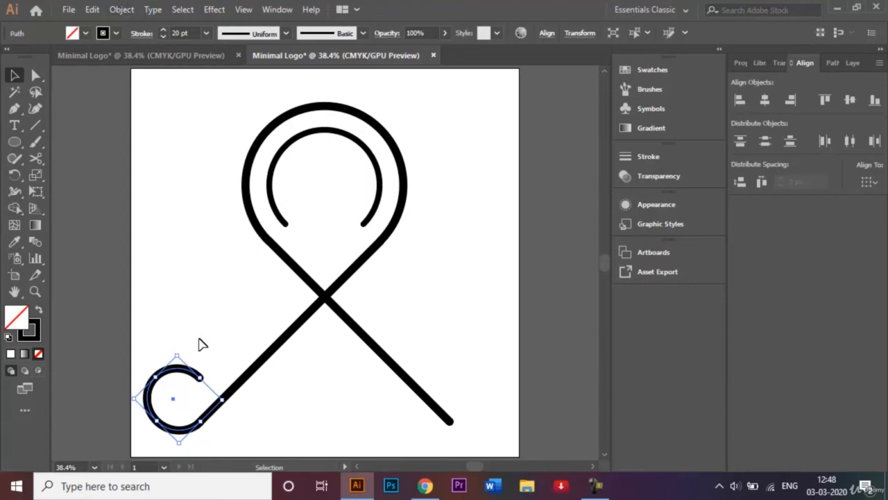
click(131, 10)
mouse_move(185, 25)
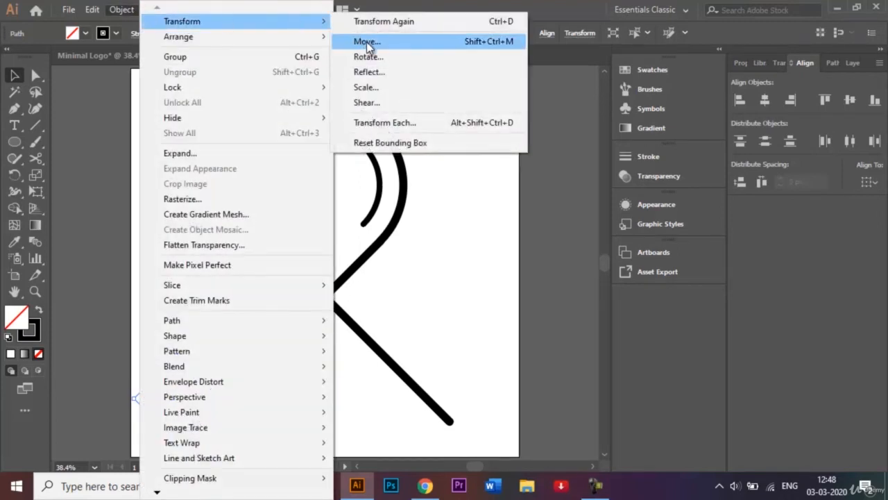
click(393, 72)
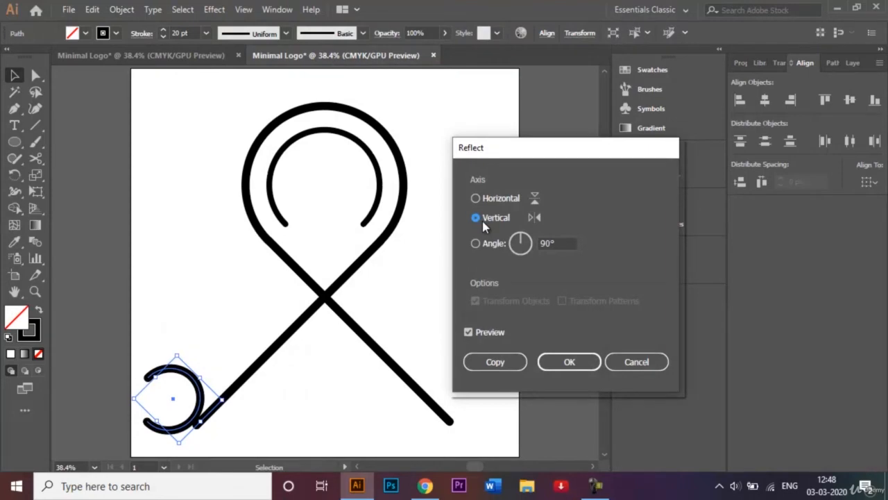
click(510, 363)
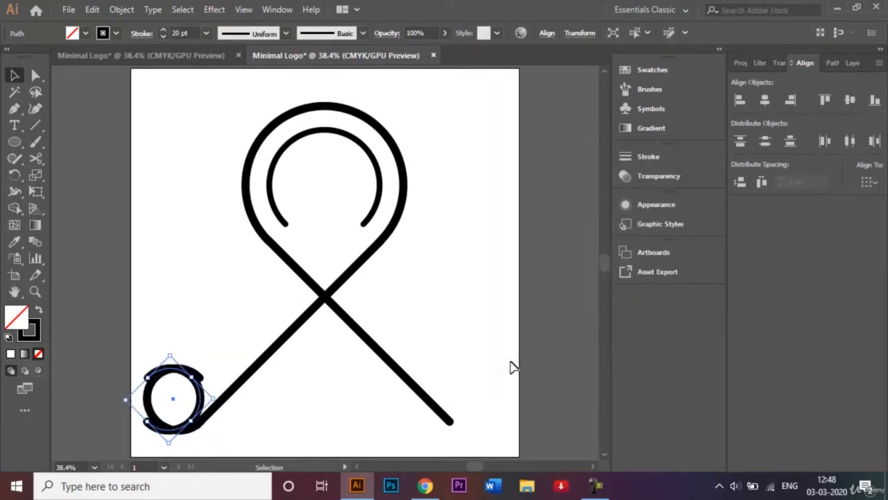
key(shift+Right)
key(shift+Right)
key(shift+Right)
key(shift+Right)
key(shift+Right)
key(shift+Right)
key(shift+Right)
key(shift+Right)
key(shift+Right)
key(shift+Right)
key(shift+Right)
key(shift+Right)
key(shift+Right)
key(shift+Right)
key(shift+Right)
key(shift+Right)
key(shift+Right)
key(shift+Right)
key(shift+Right)
key(shift+Right)
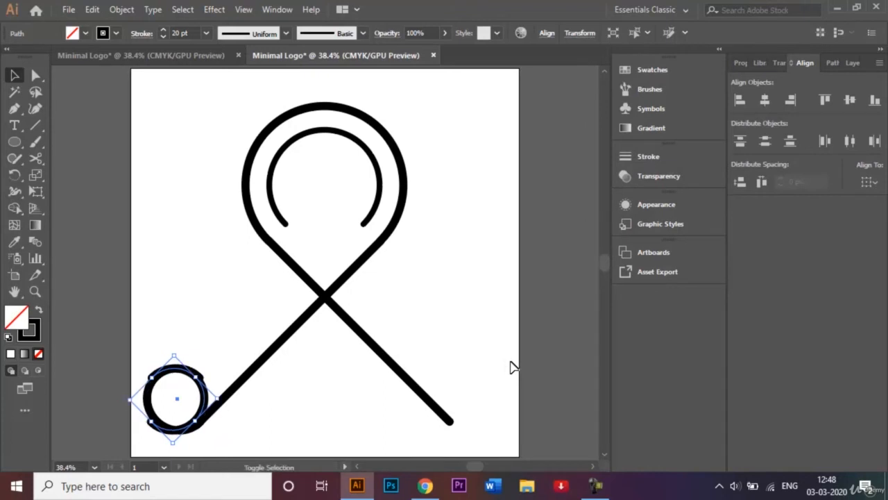
key(shift+Right)
key(shift+Right)
key(shift+Right)
key(shift+Right)
key(shift+Right)
key(shift+Right)
key(shift+Right)
key(shift+Right)
key(shift+Right)
key(shift+Right)
key(shift+Right)
key(shift+Right)
key(shift+Right)
key(shift+Right)
key(shift+Right)
key(shift+Right)
key(shift+Right)
key(shift+Right)
key(shift+Right)
key(shift+Right)
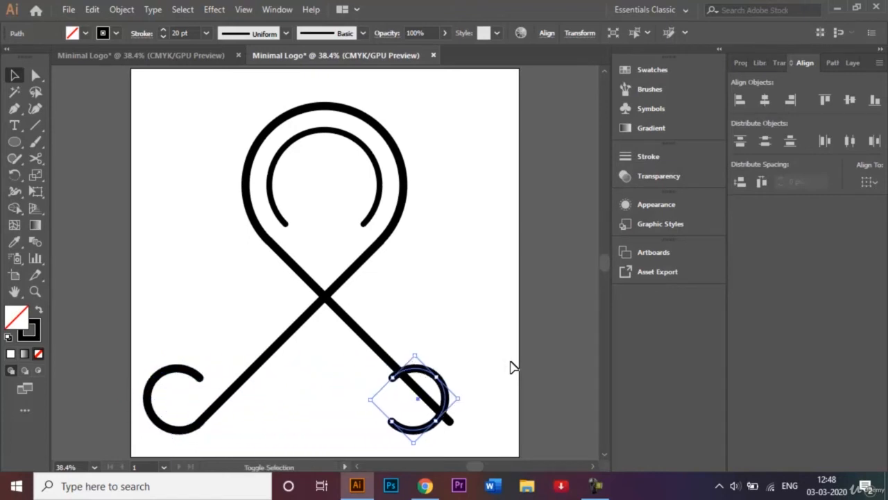
key(shift+Right)
key(shift+Right)
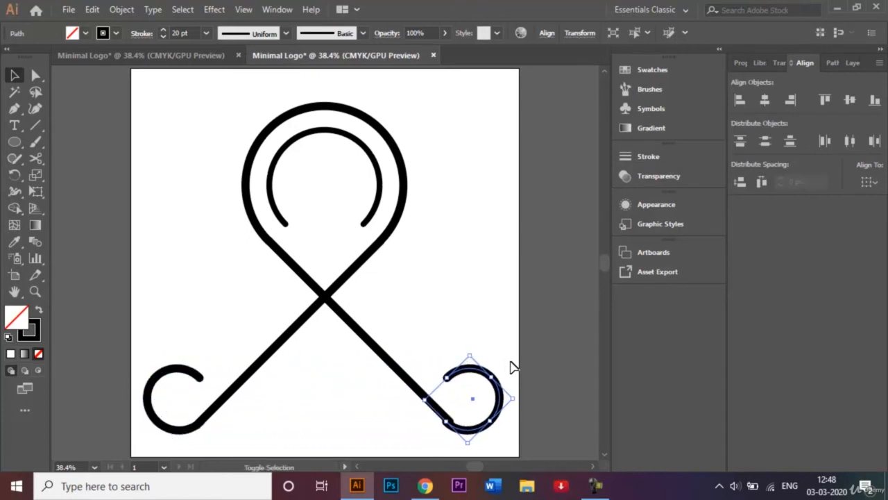
click(450, 314)
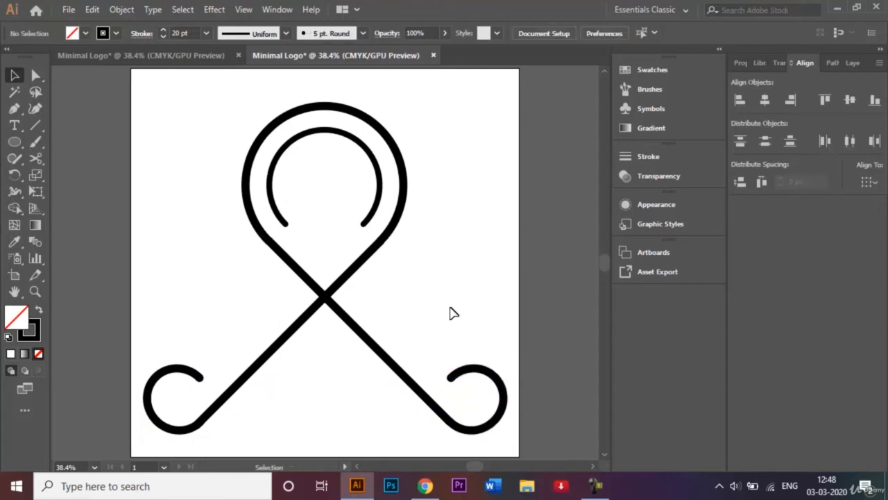
Alt-drag a copy of the right diagonal leg and its curl up-left across the loop.
click(159, 381)
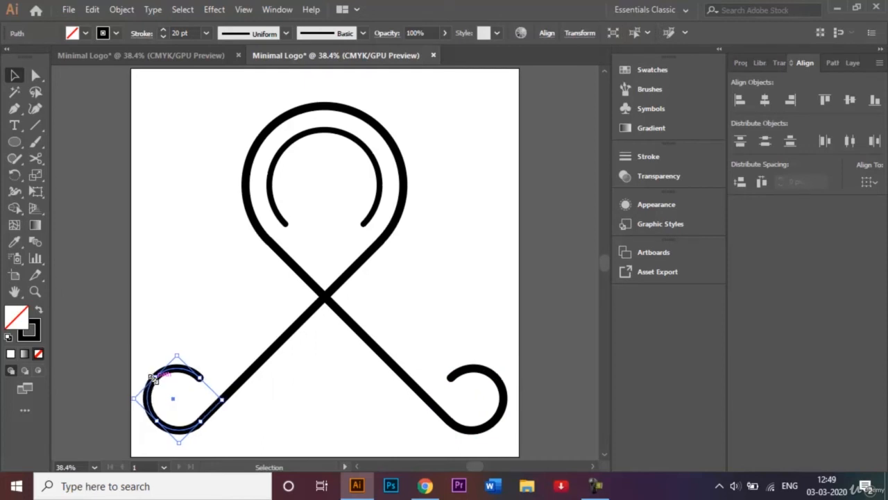
click(235, 327)
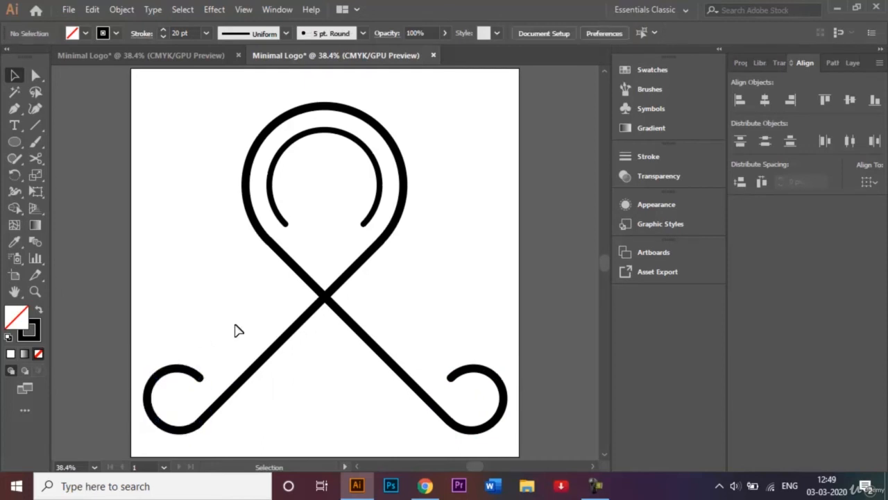
click(384, 354)
shift+click(472, 381)
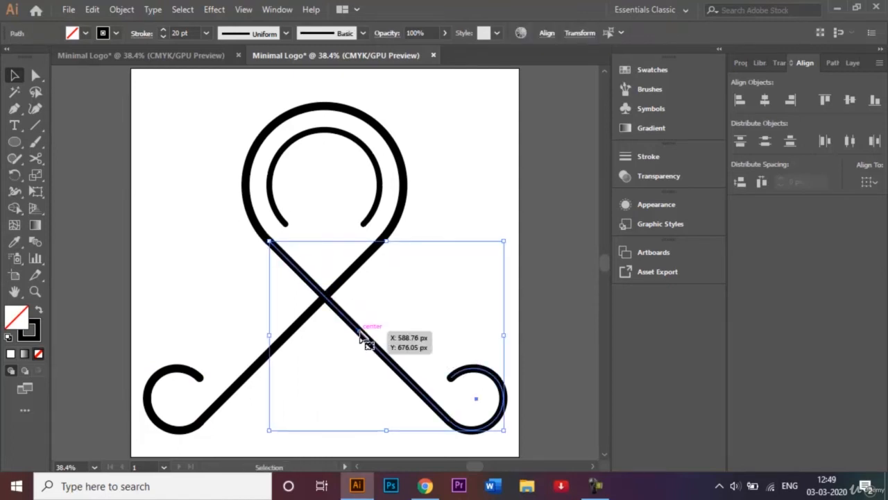
drag(371, 337, 376, 317)
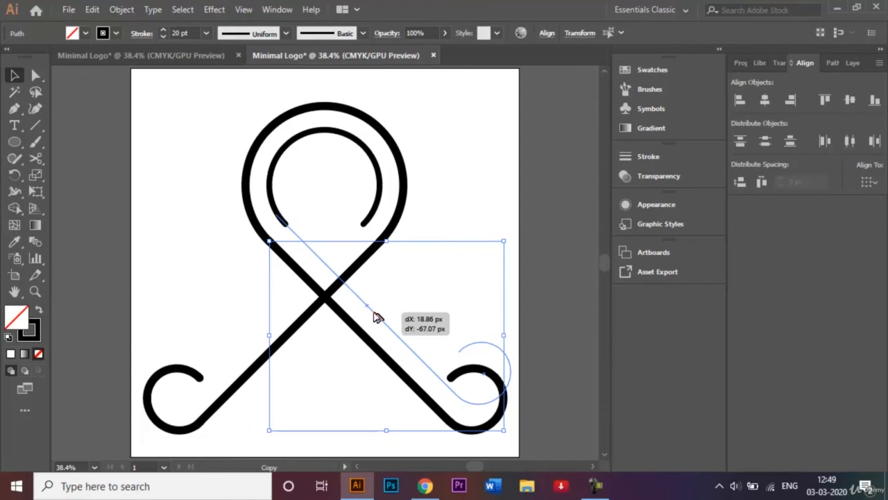
drag(375, 317, 325, 264)
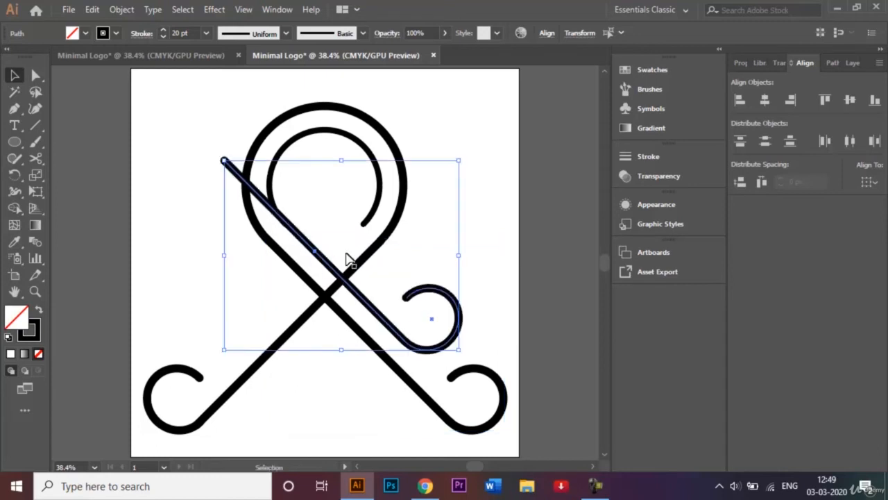
click(494, 233)
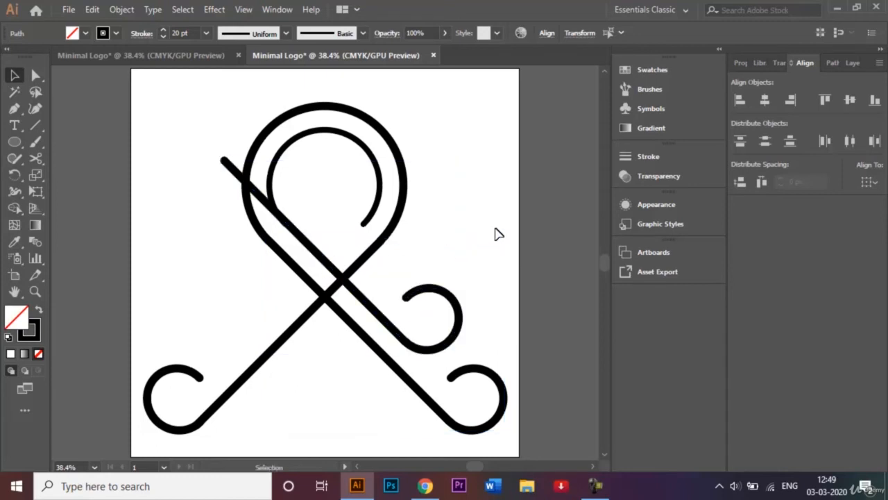
Set the inner arc's stroke weight to 20 pt.
click(323, 131)
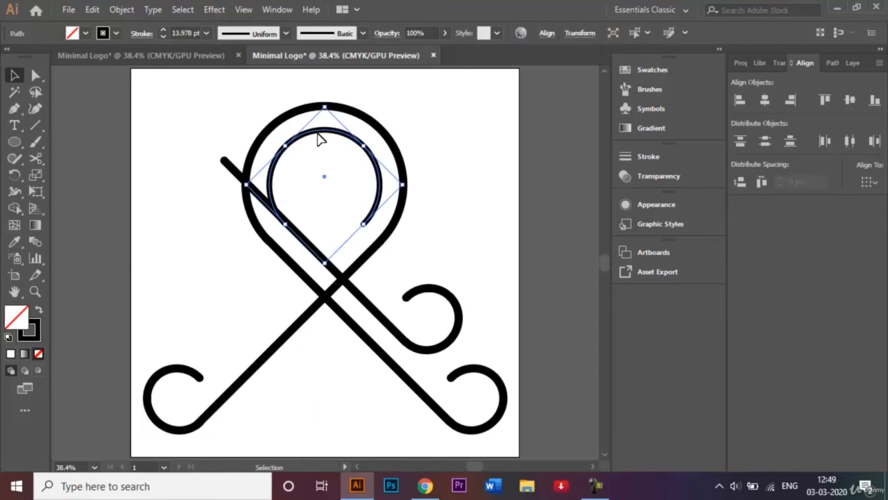
click(206, 35)
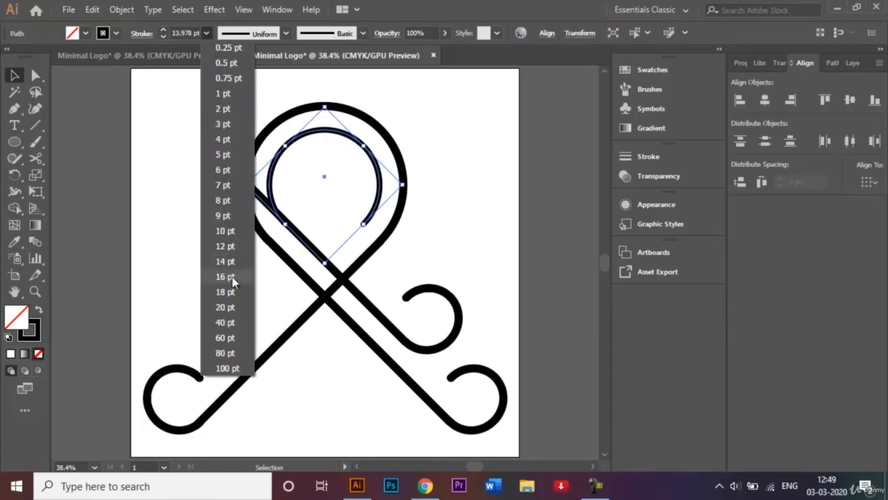
click(233, 311)
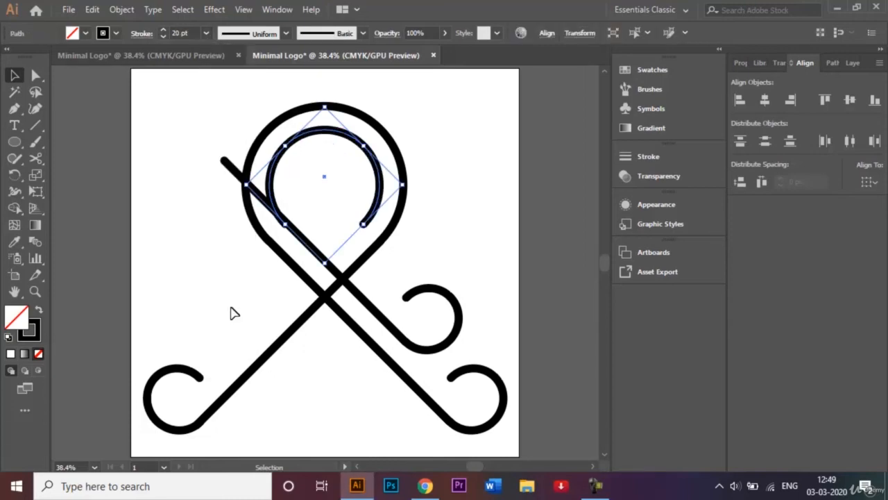
click(488, 259)
Drag the copied diagonal's top anchor down so it ends at the inner arc.
key(ctrl+plus)
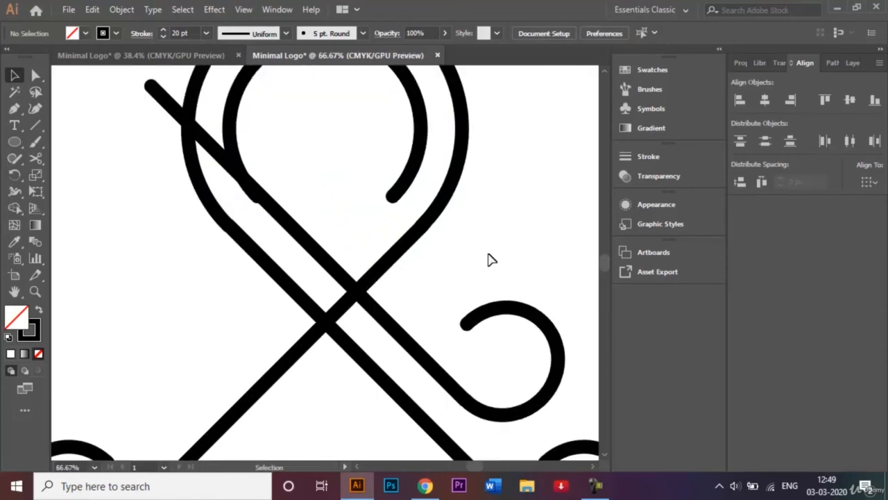
click(35, 75)
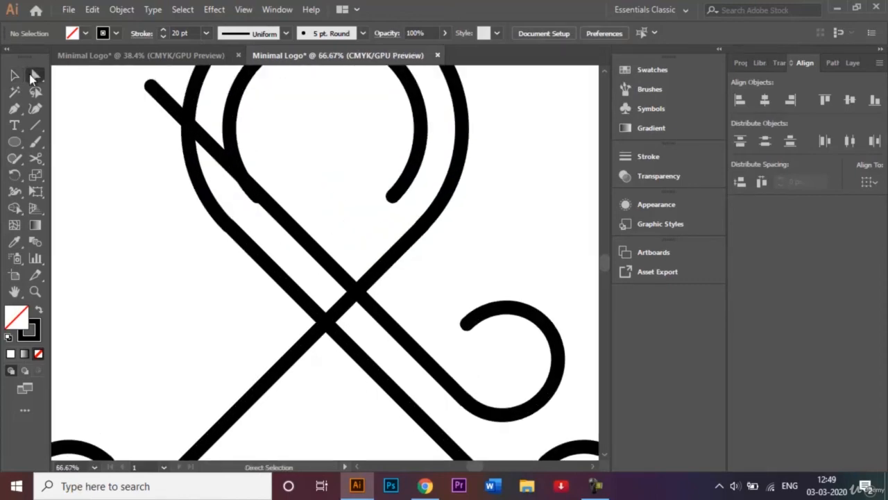
click(149, 86)
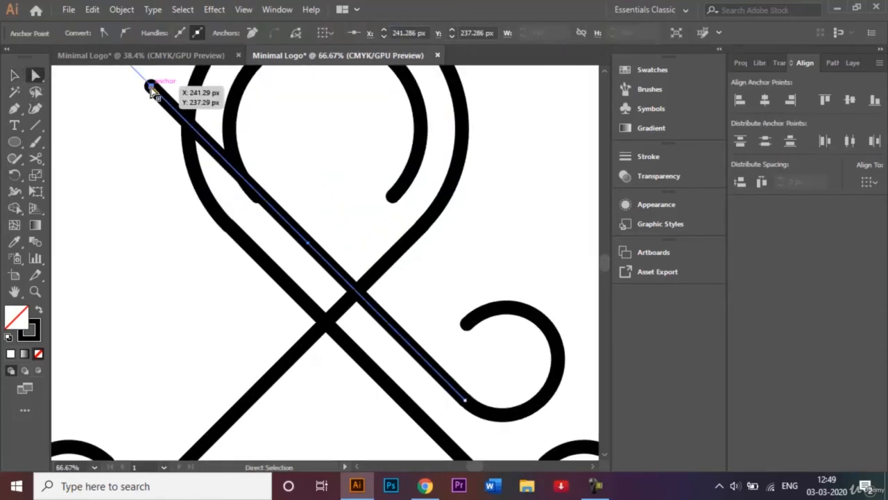
drag(151, 90, 257, 198)
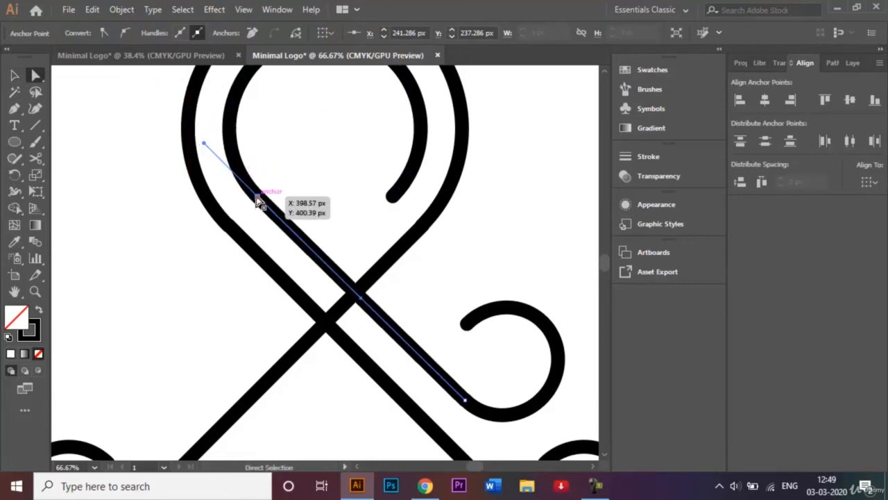
click(103, 170)
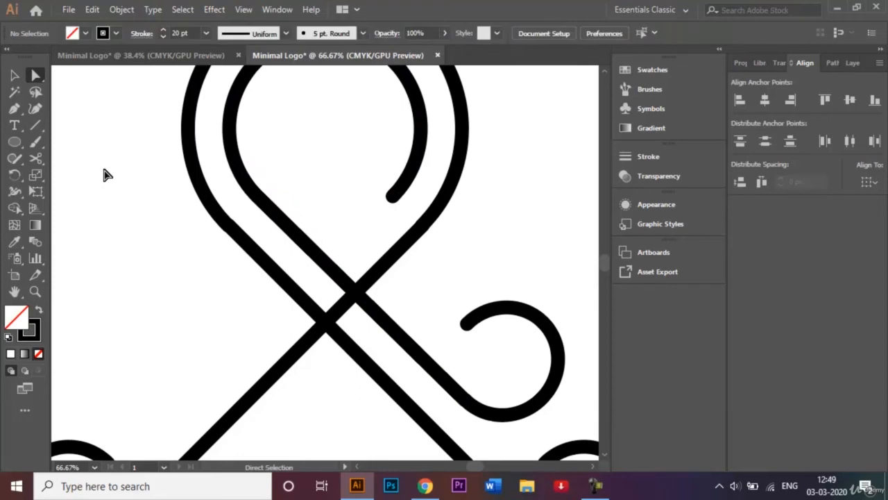
click(14, 75)
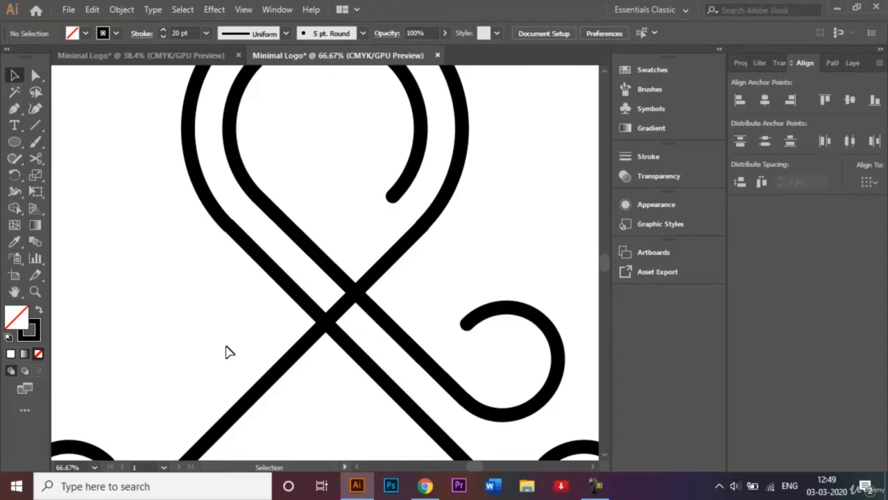
Reflect a vertical copy of the inner diagonal leg and curl, nudging it left to cross the loop.
click(401, 341)
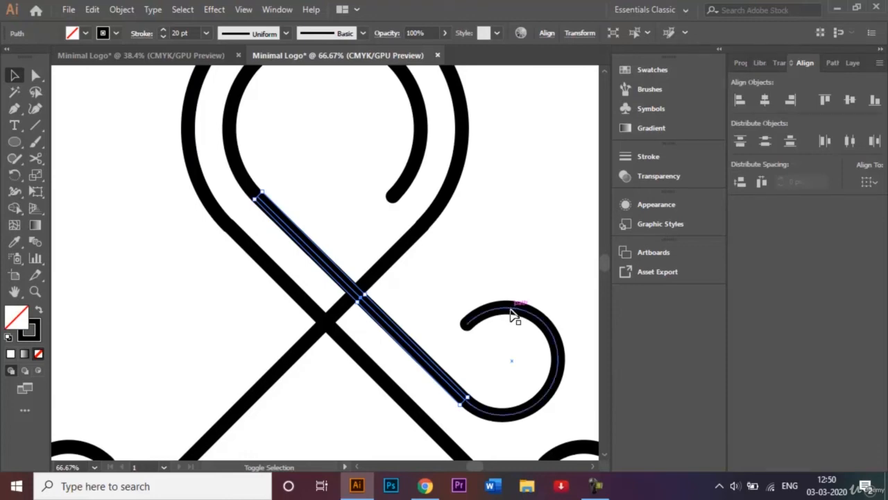
shift+click(514, 316)
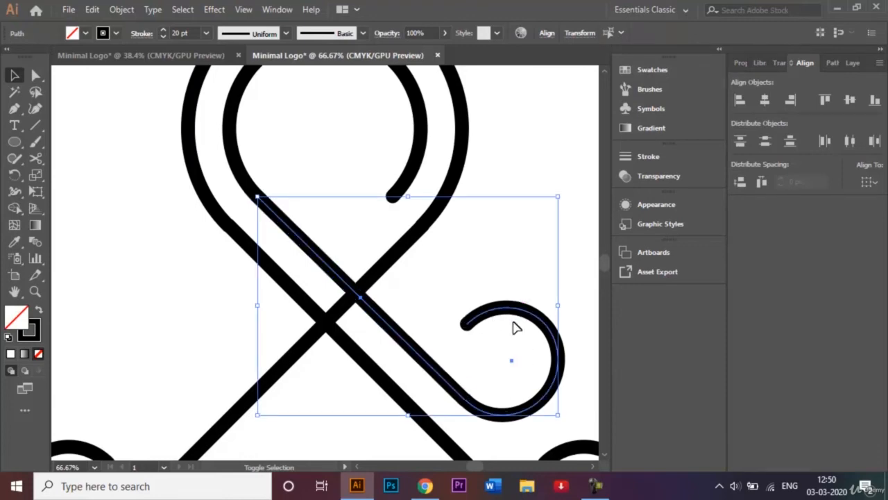
click(120, 9)
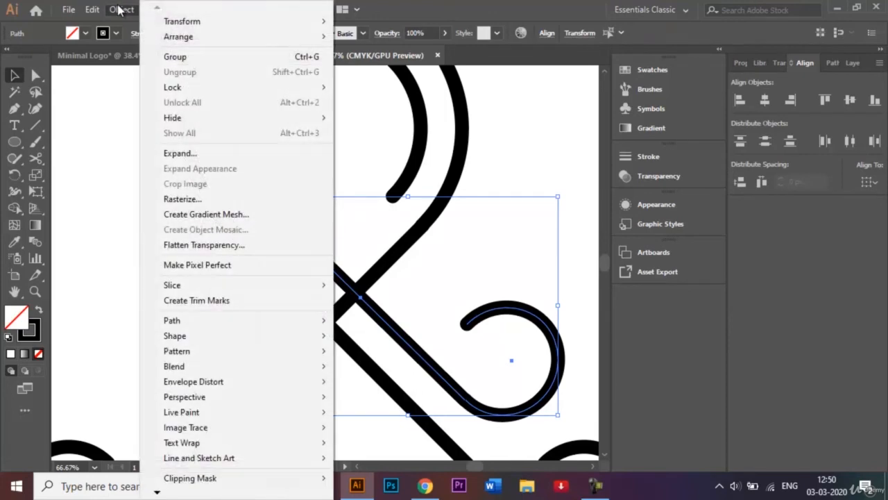
mouse_move(213, 25)
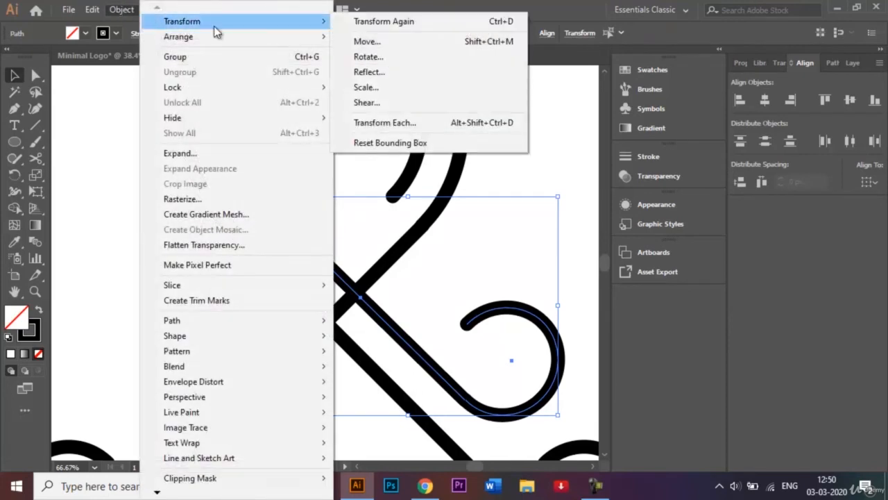
click(384, 72)
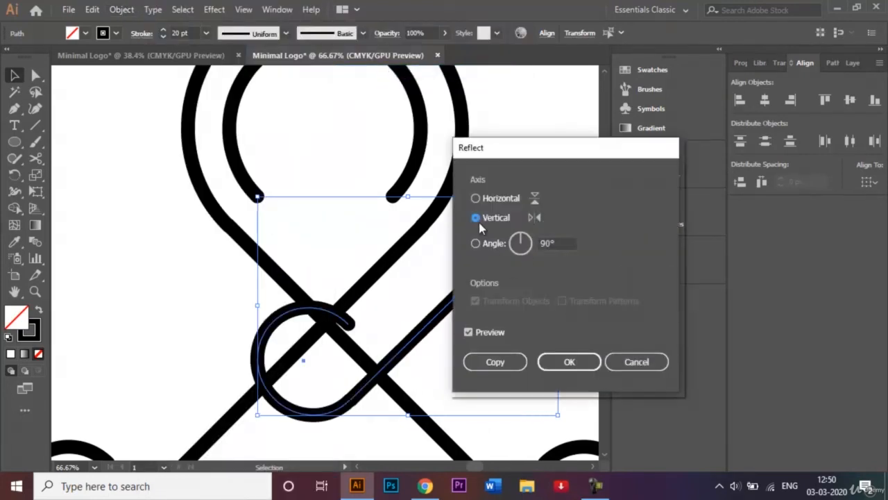
click(512, 361)
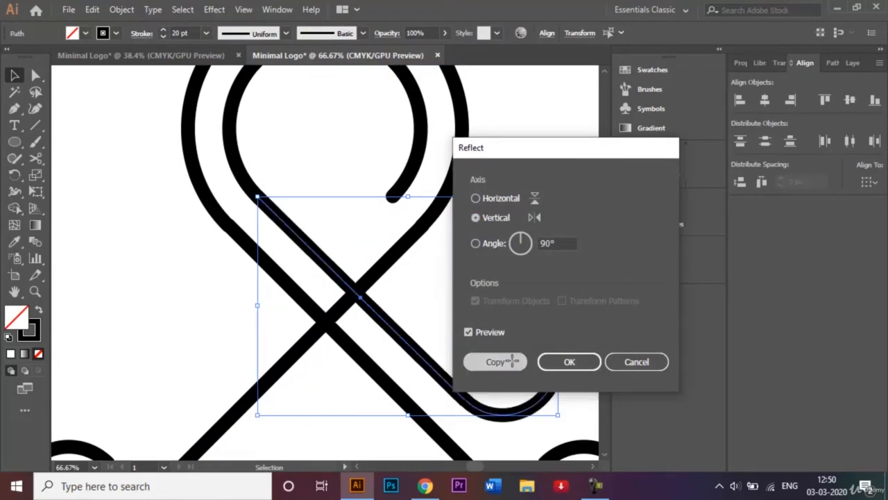
key(shift+Left)
key(shift+Left)
key(shift+Left)
key(shift+Left)
key(shift+Left)
key(shift+Left)
key(shift+Left)
key(shift+Left)
key(shift+Left)
key(shift+Left)
key(shift+Left)
key(shift+Left)
key(shift+Left)
key(shift+Left)
key(shift+Left)
key(shift+Left)
key(shift+Left)
key(shift+Left)
key(shift+Left)
key(shift+Left)
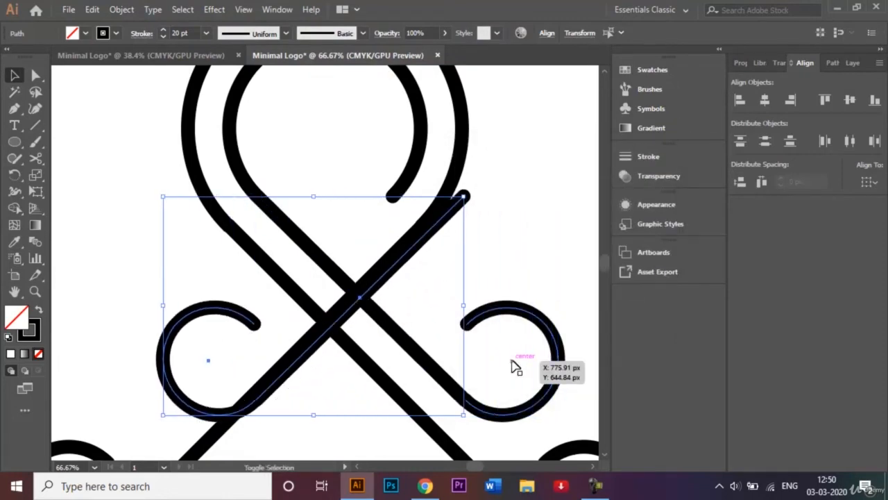
key(shift+Left)
key(shift+Left)
key(shift+Left)
key(shift+Left)
key(shift+Left)
key(shift+Left)
key(shift+Left)
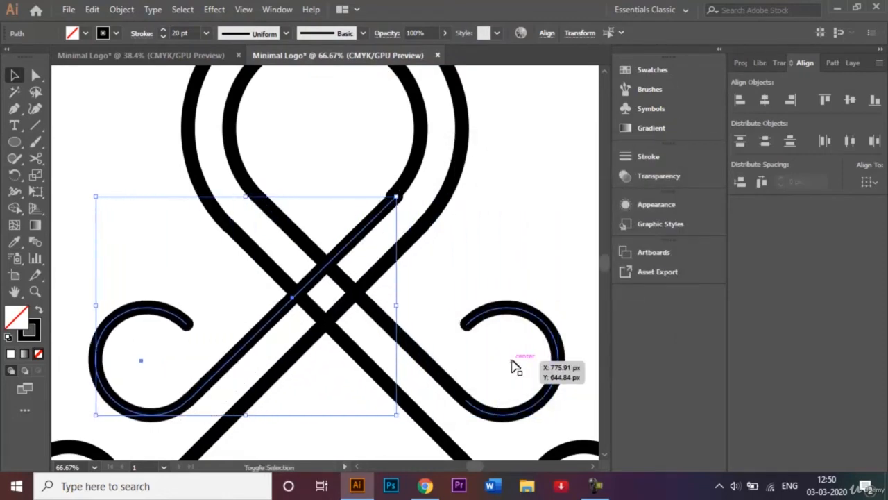
key(Left)
key(Left)
key(Left)
key(Left)
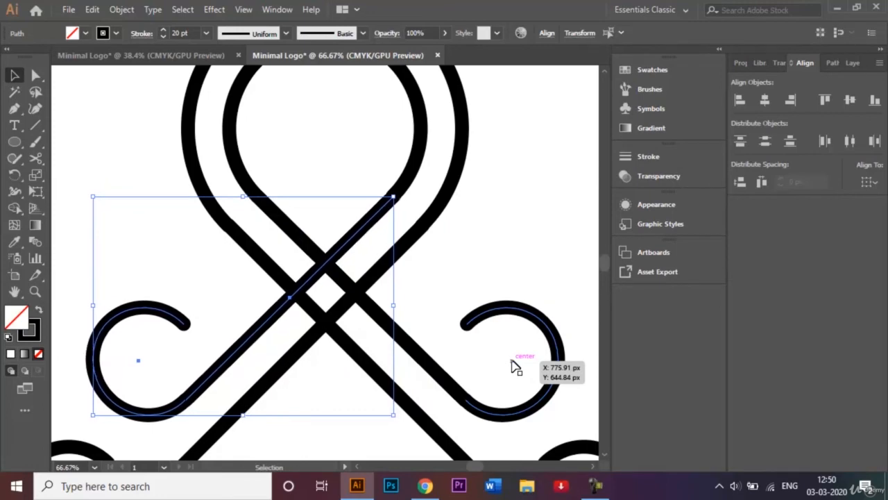
click(529, 261)
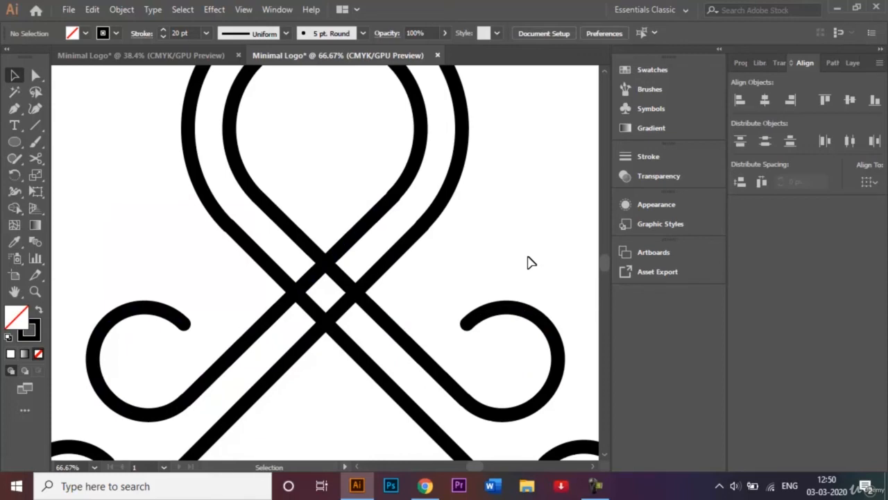
key(ctrl+0)
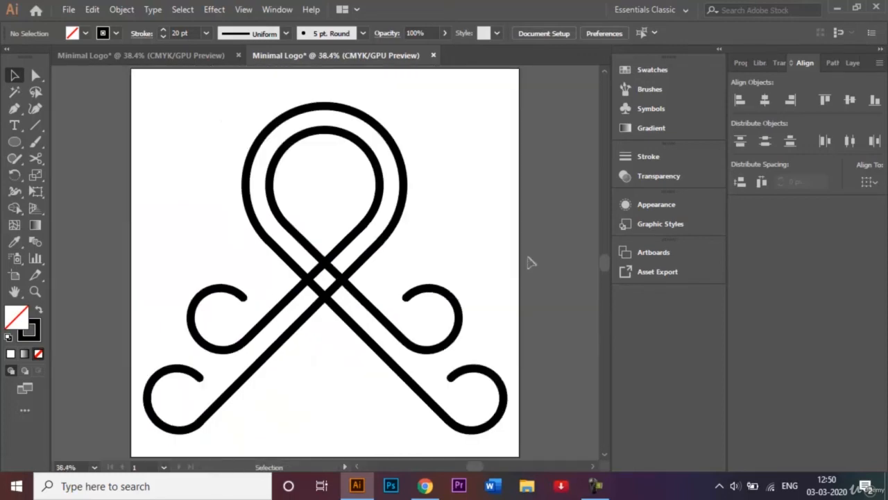
click(183, 54)
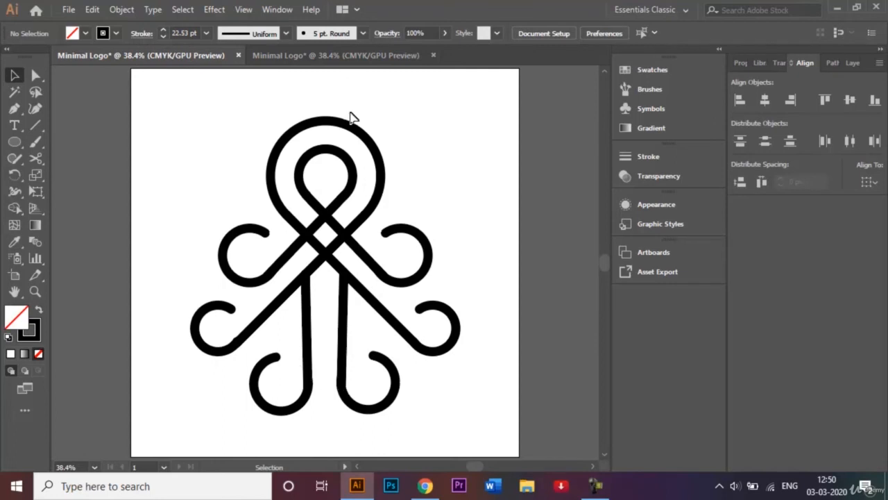
click(337, 55)
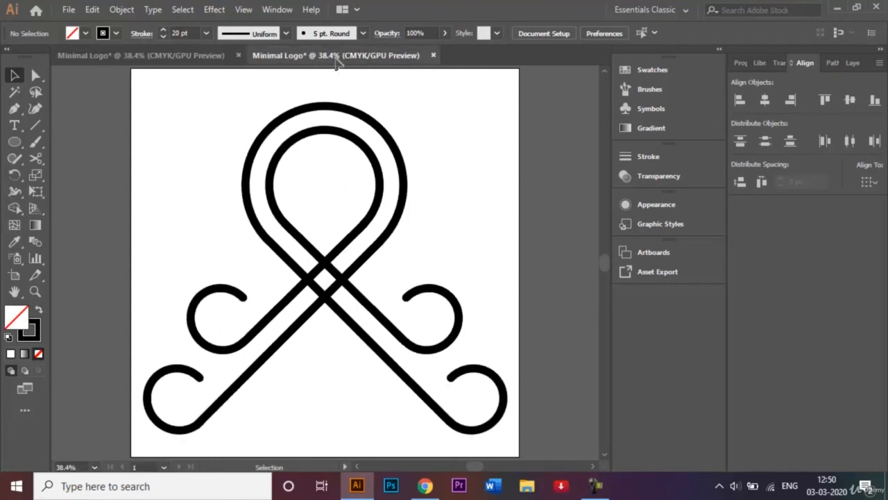
click(281, 314)
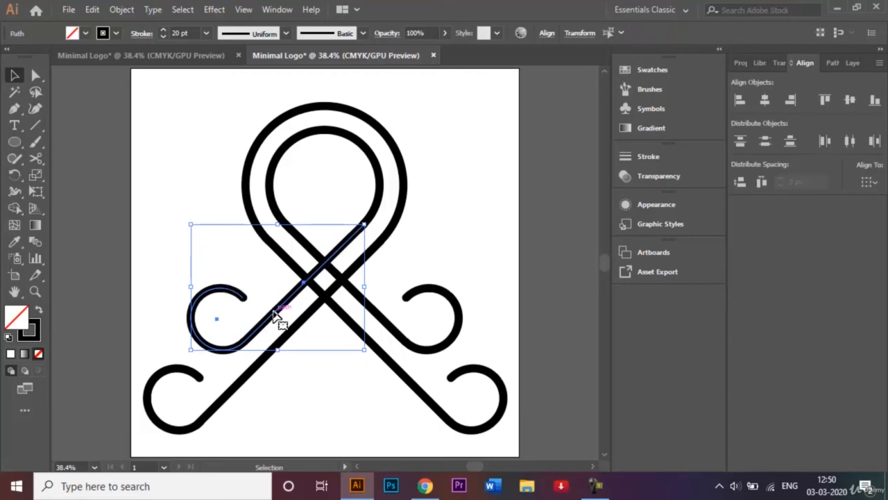
Move the leg-and-curl copy down, rotate it with the Rotate dialog, then drag-rotate it upright.
drag(276, 315, 294, 396)
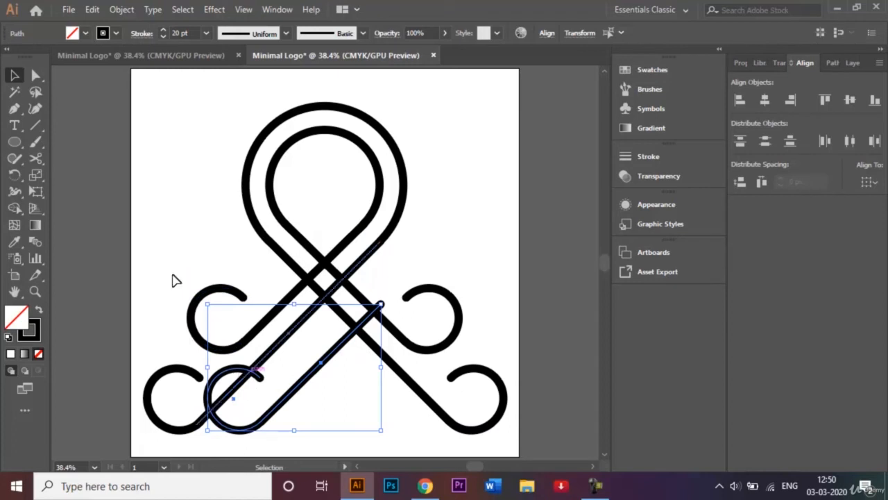
click(18, 174)
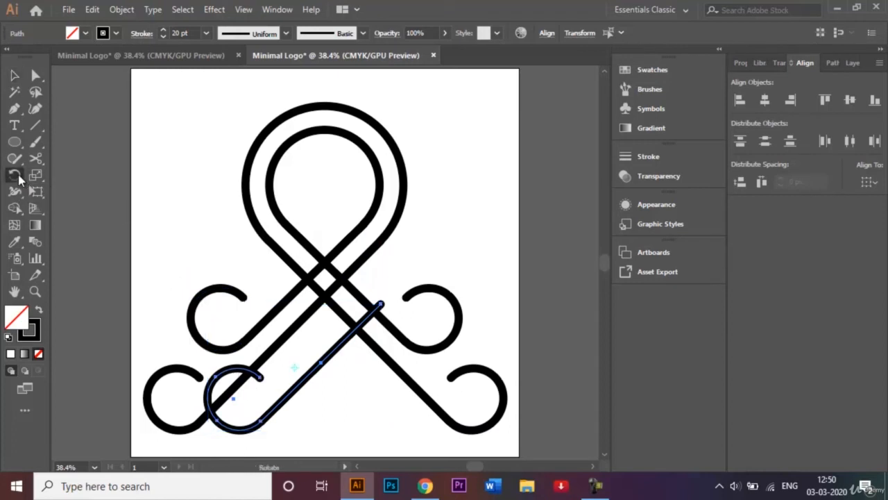
double_click(18, 174)
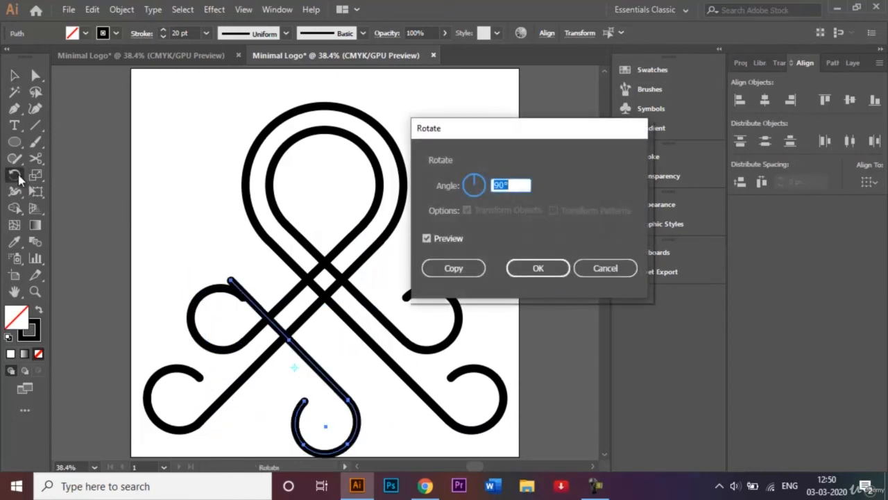
key(BackSpace)
key(Return)
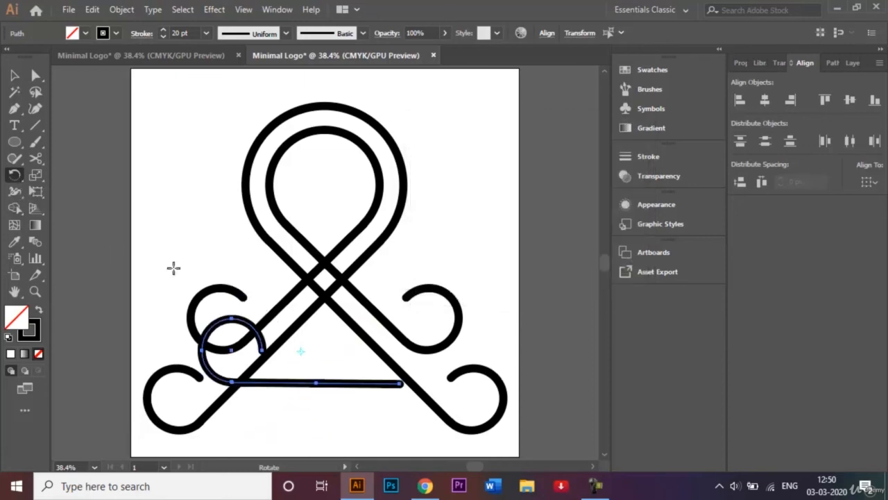
click(15, 75)
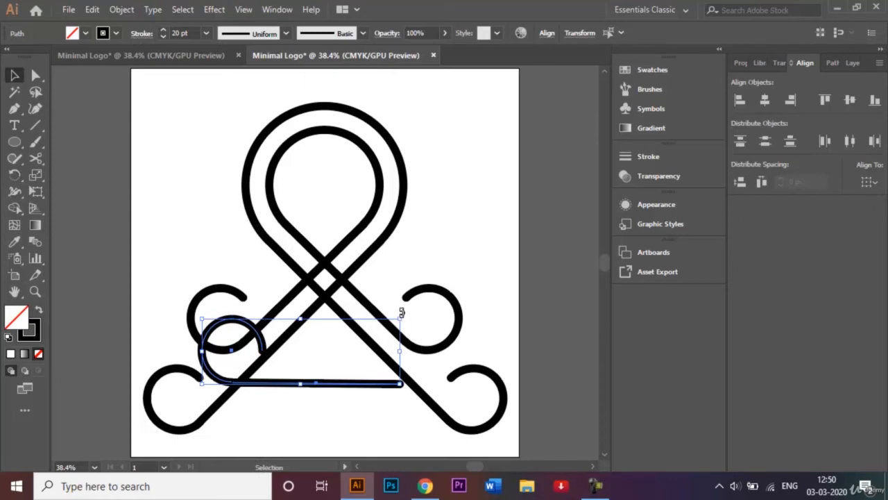
mouse_move(401, 313)
mouse_down()
mouse_move(337, 243)
mouse_move(248, 231)
mouse_move(255, 233)
mouse_up()
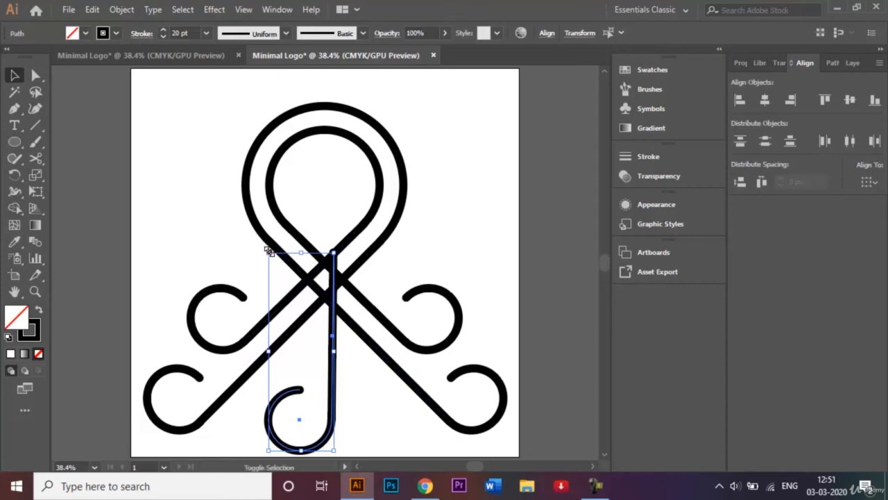
Shrink the hooked leg from its corner handle and nudge it left and down under the crossing.
drag(269, 251, 277, 281)
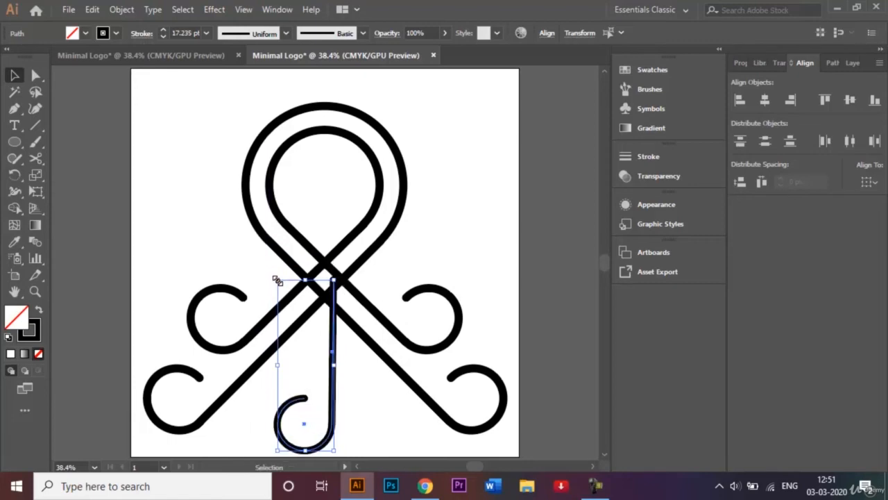
mouse_move(277, 281)
mouse_down()
mouse_move(289, 284)
mouse_move(285, 294)
mouse_up()
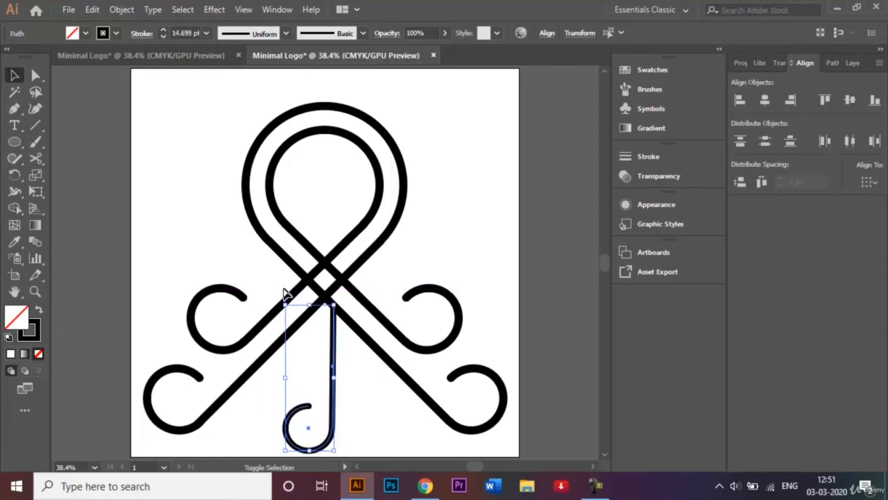
key(a)
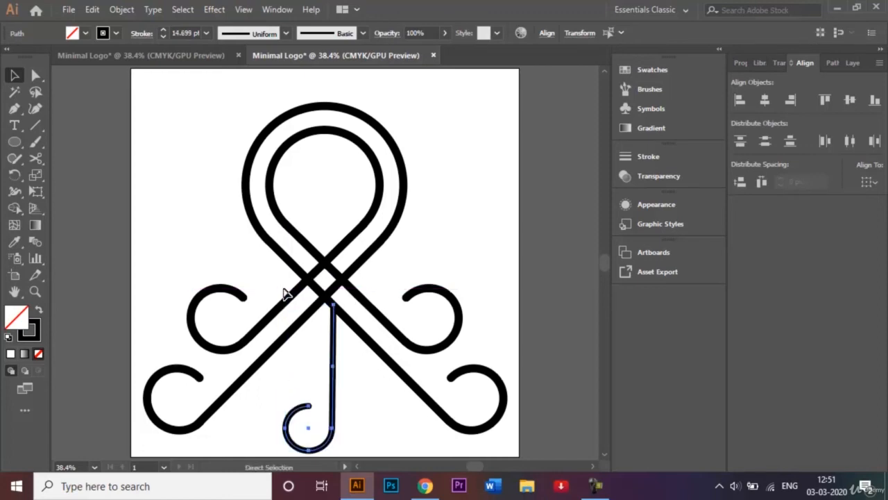
key(v)
key(shift+Left)
key(shift+Left)
key(shift+Left)
key(shift+Left)
key(shift+Left)
key(shift+Left)
key(shift+Left)
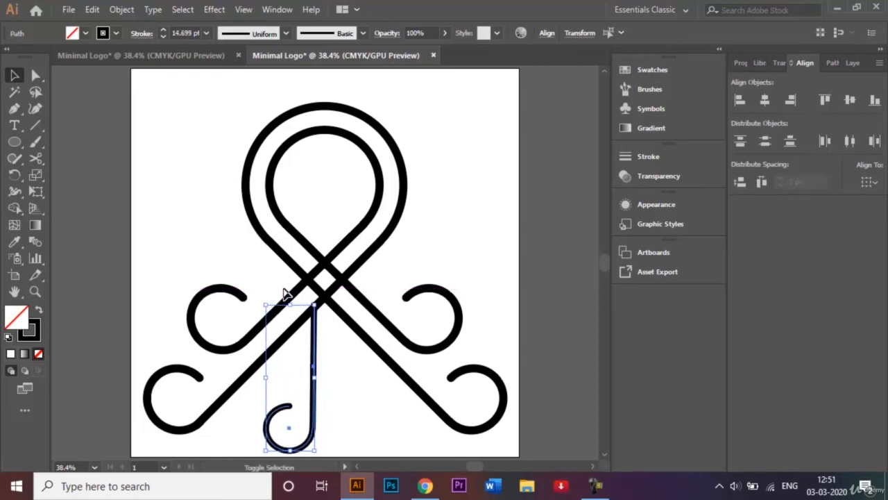
key(shift+Down)
key(shift+Down)
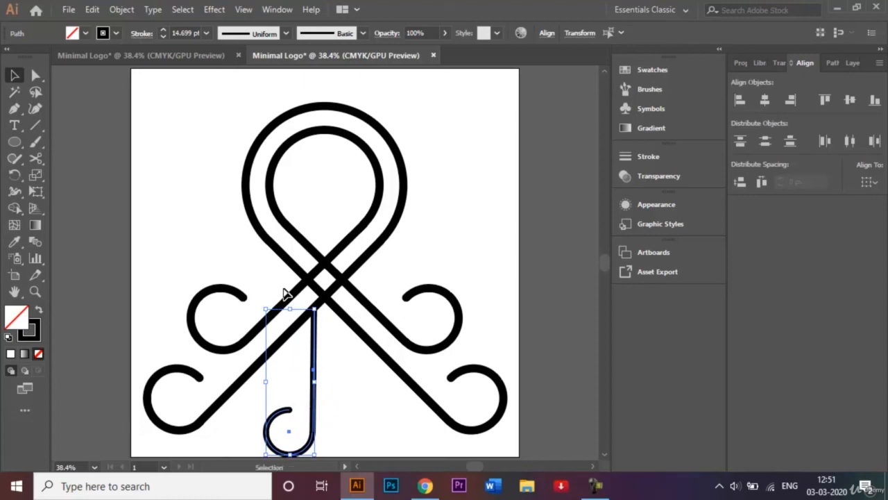
click(472, 239)
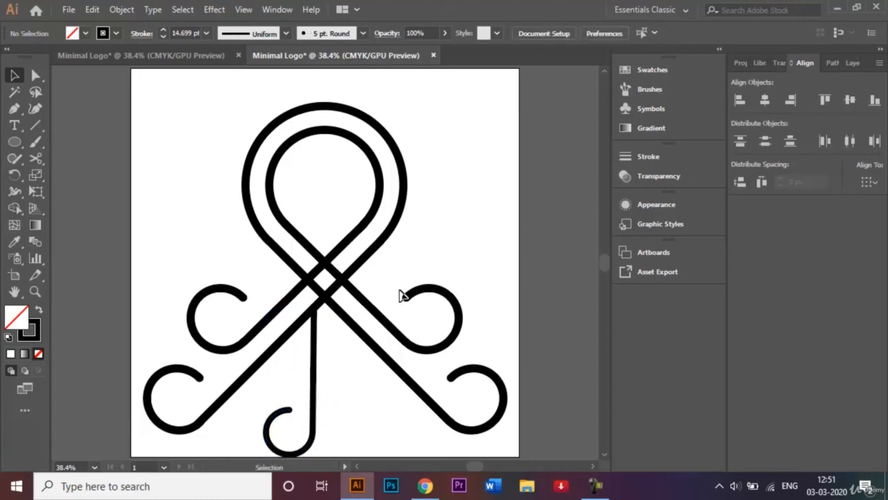
Give both the leg's vertical stroke and hook a 20 pt stroke weight.
click(317, 368)
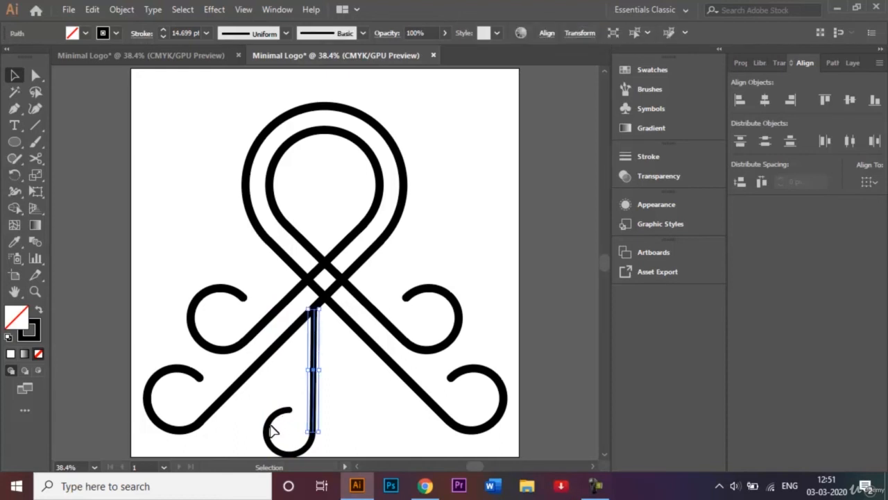
shift+click(284, 421)
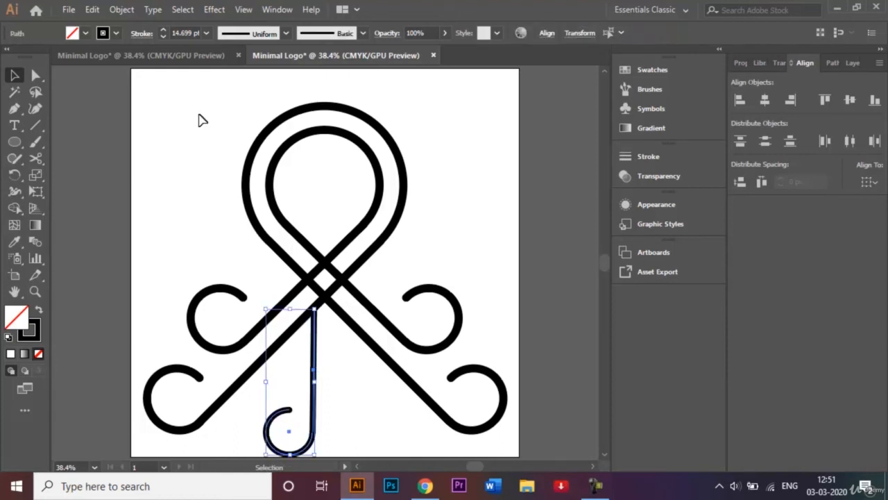
click(207, 33)
click(231, 313)
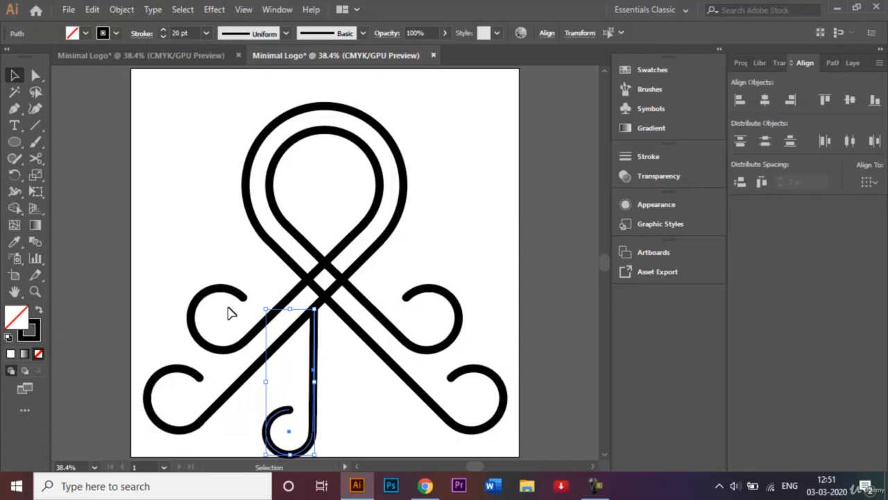
click(381, 421)
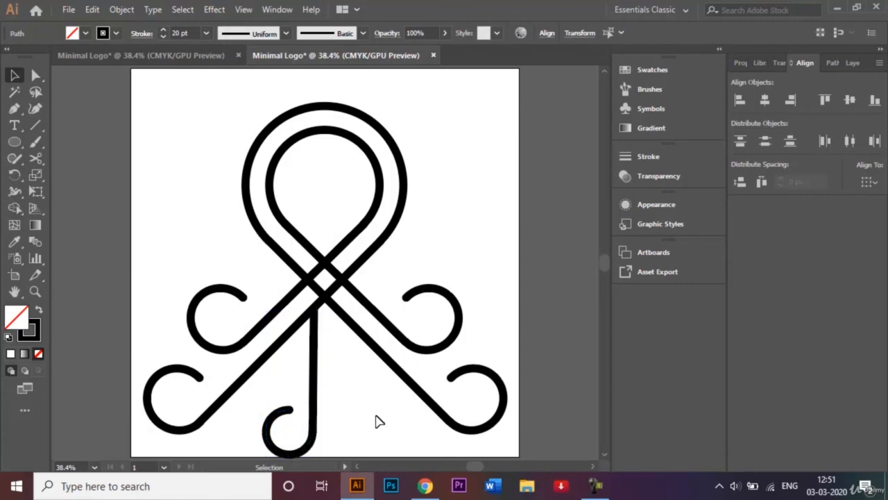
click(316, 397)
shift+click(279, 416)
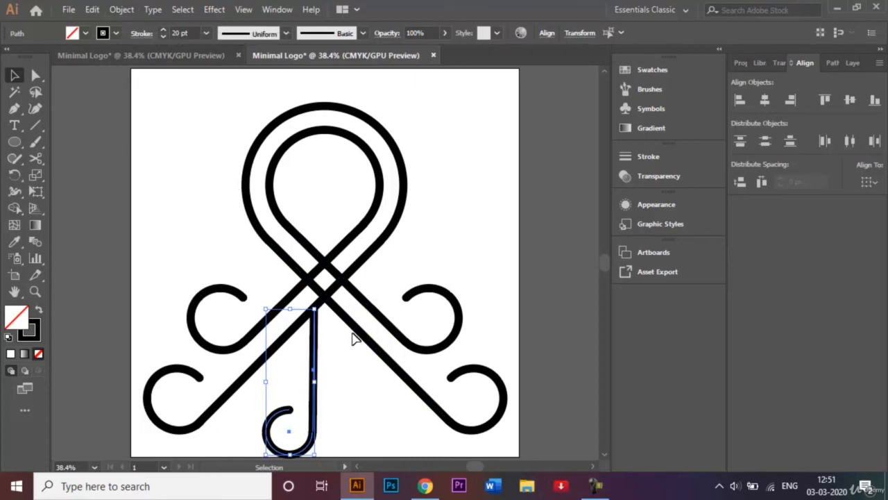
Reflect a vertical copy of the hooked leg and shift it right beside the original.
click(120, 9)
mouse_move(202, 21)
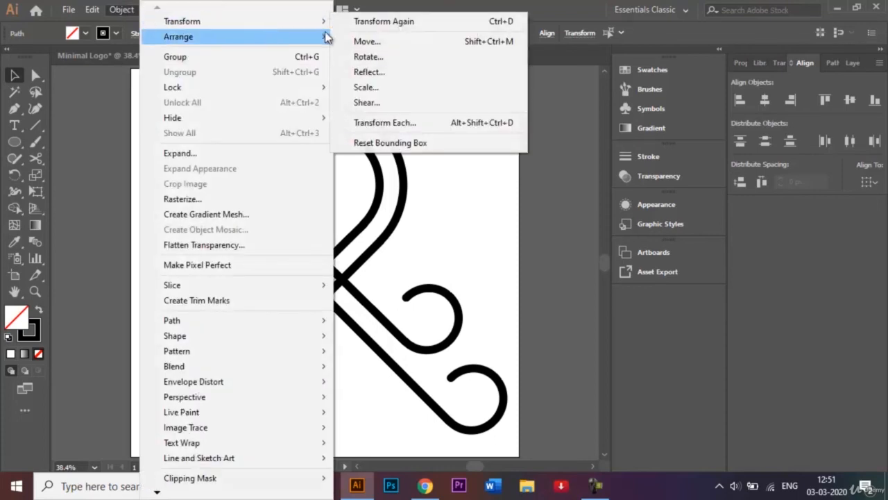
click(384, 71)
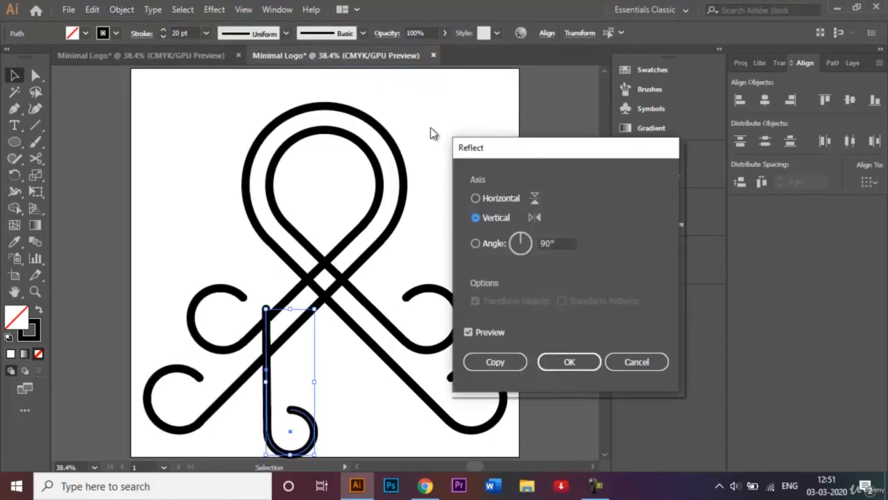
click(495, 362)
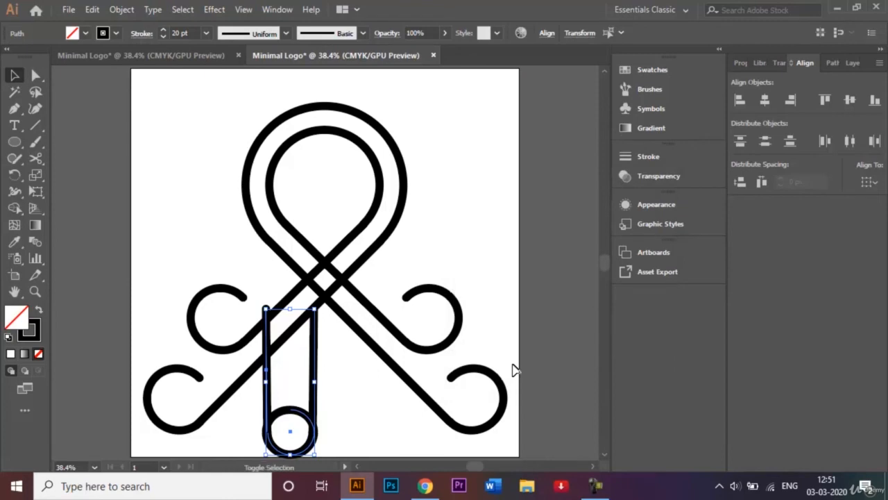
key(shift+Right)
key(shift+Right)
key(shift+Right)
key(shift+Right)
key(shift+Right)
key(shift+Right)
key(shift+Right)
key(shift+Right)
key(shift+Right)
key(shift+Right)
key(shift+Right)
key(shift+Right)
key(shift+Right)
key(shift+Right)
key(shift+Right)
key(shift+Right)
key(shift+Right)
key(shift+Right)
key(shift+Right)
key(shift+Right)
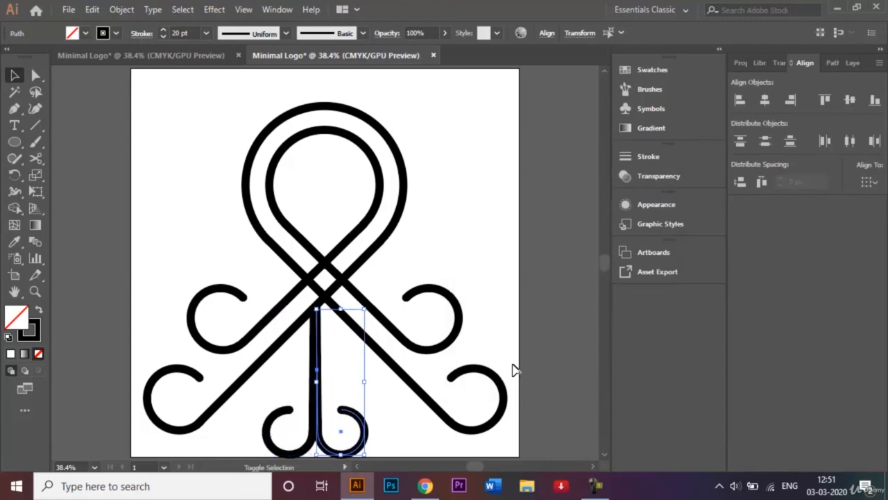
key(shift+Right)
key(shift+Right)
key(shift+Right)
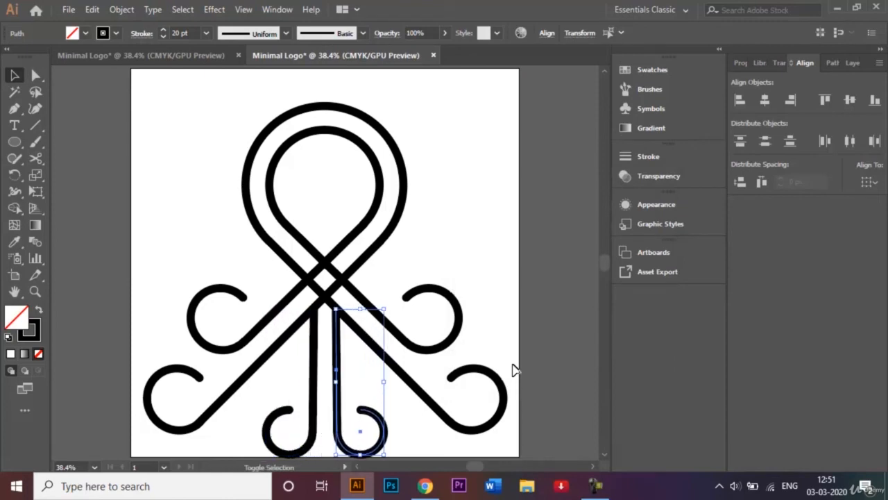
click(442, 274)
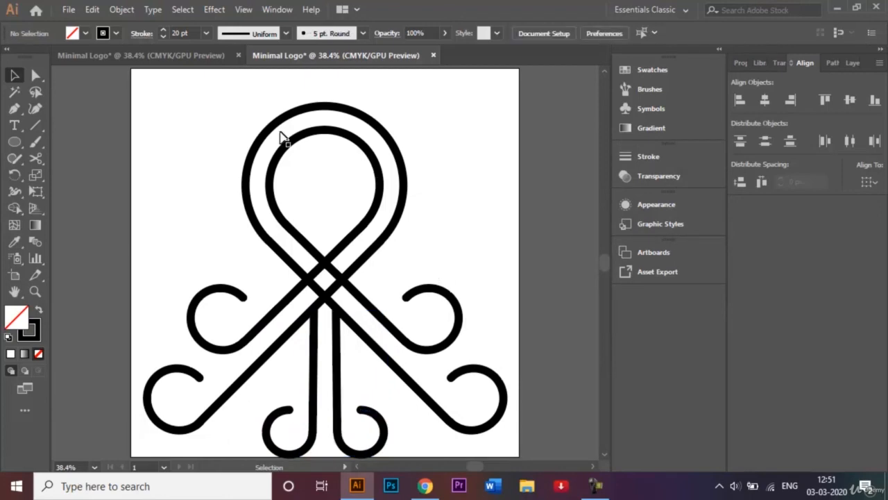
Marquee-select every logo path and shift the whole logo up to centre it vertically.
drag(224, 103, 463, 431)
key(shift+Up)
key(shift+Up)
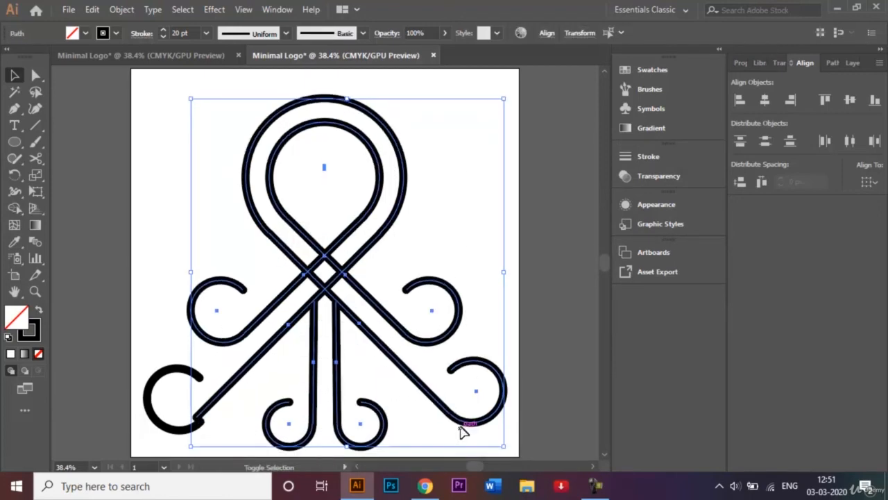
key(shift+Down)
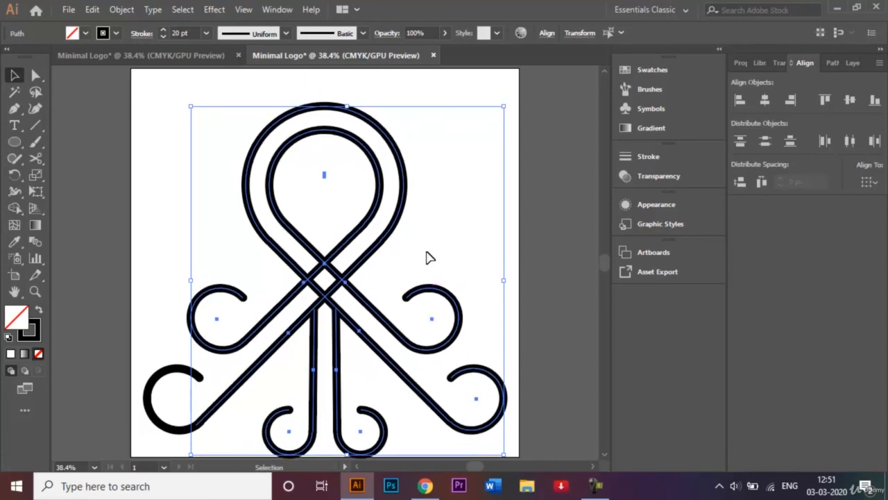
click(449, 222)
drag(140, 77, 500, 453)
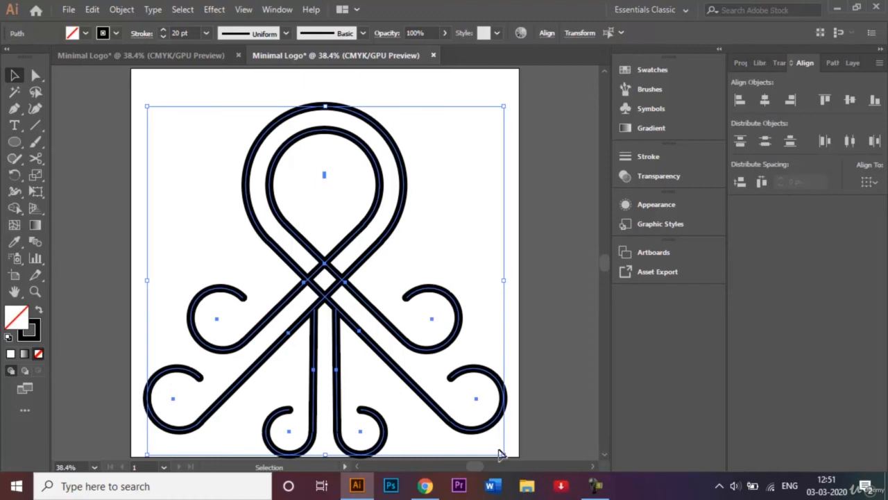
key(shift+Up)
key(shift+Up)
key(shift+Up)
key(shift+Up)
key(shift+Up)
key(shift+Up)
key(shift+Up)
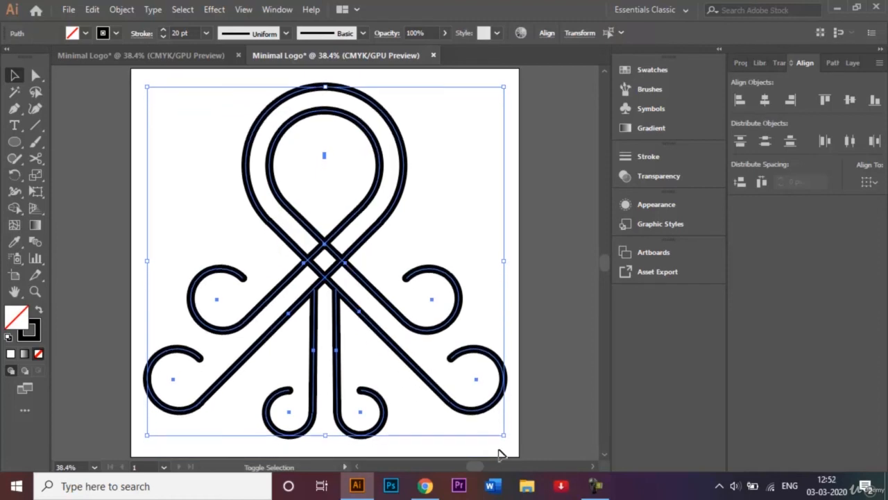
click(535, 331)
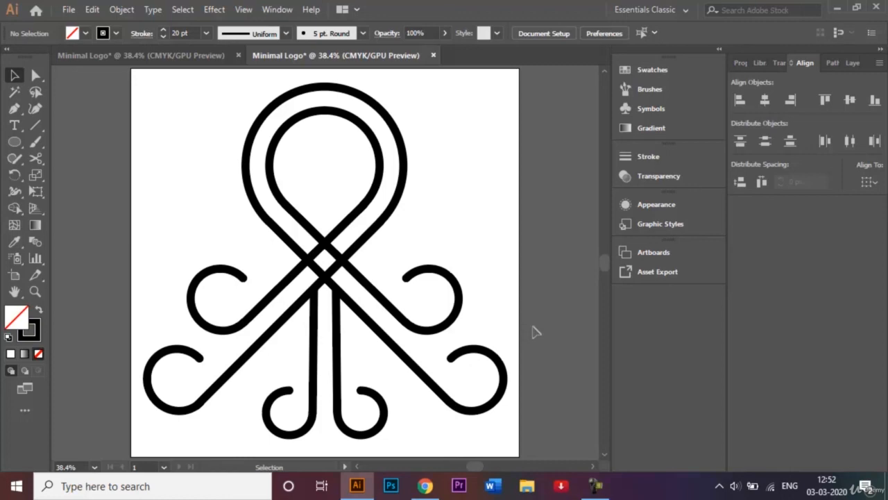
Save the logo as Minimal Logo.ai in Adobe Illustrator format, accepting the default Illustrator Options.
click(69, 10)
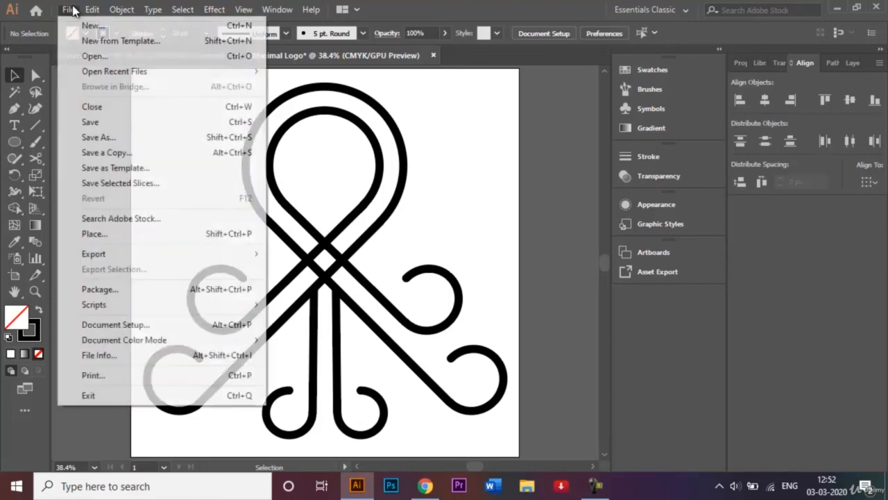
click(108, 143)
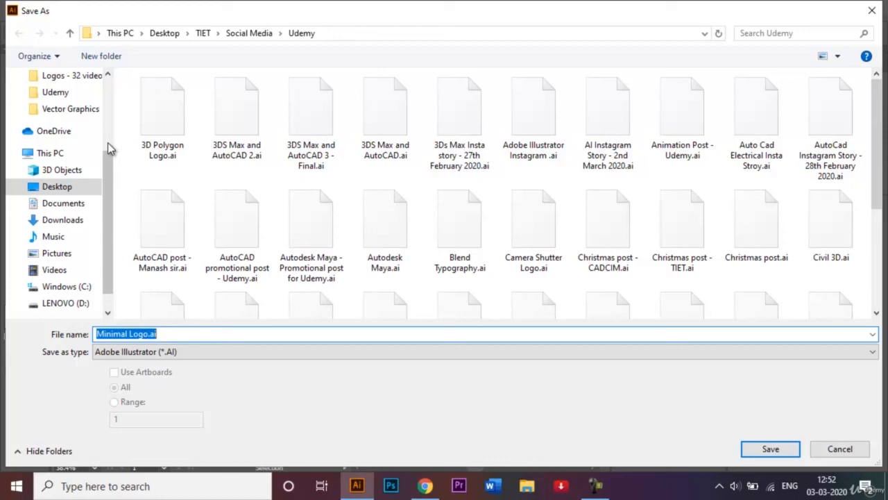
click(769, 449)
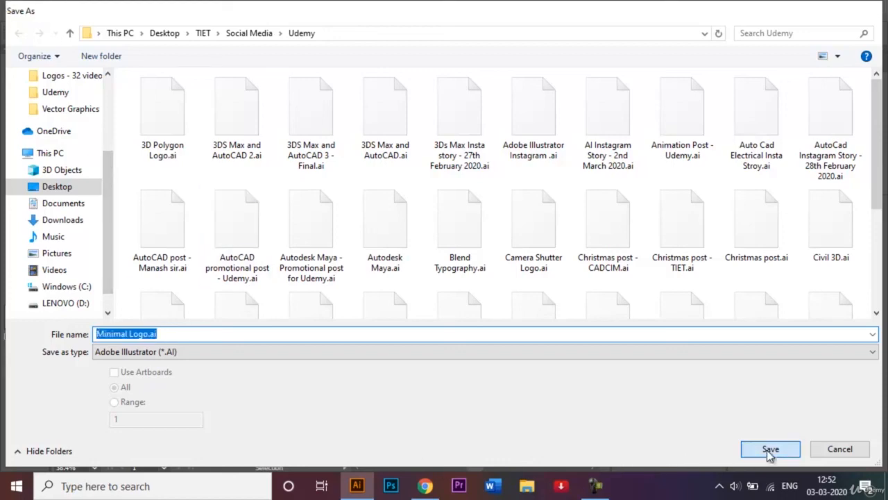
click(525, 442)
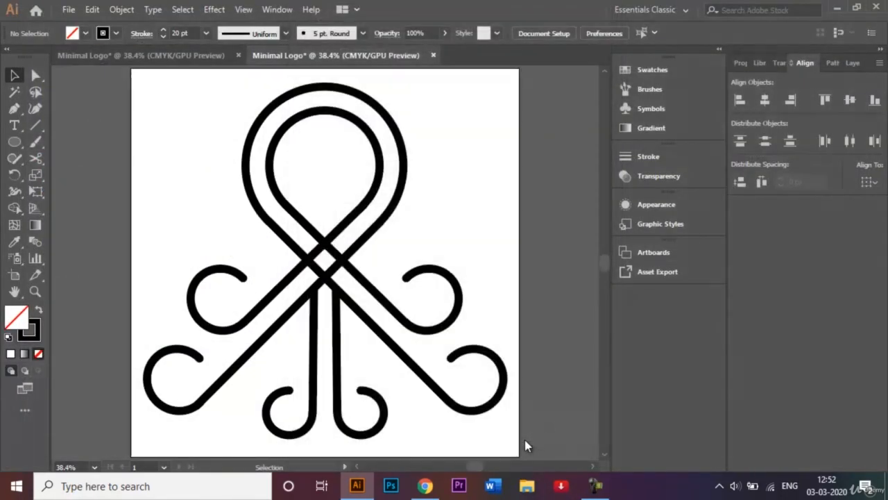